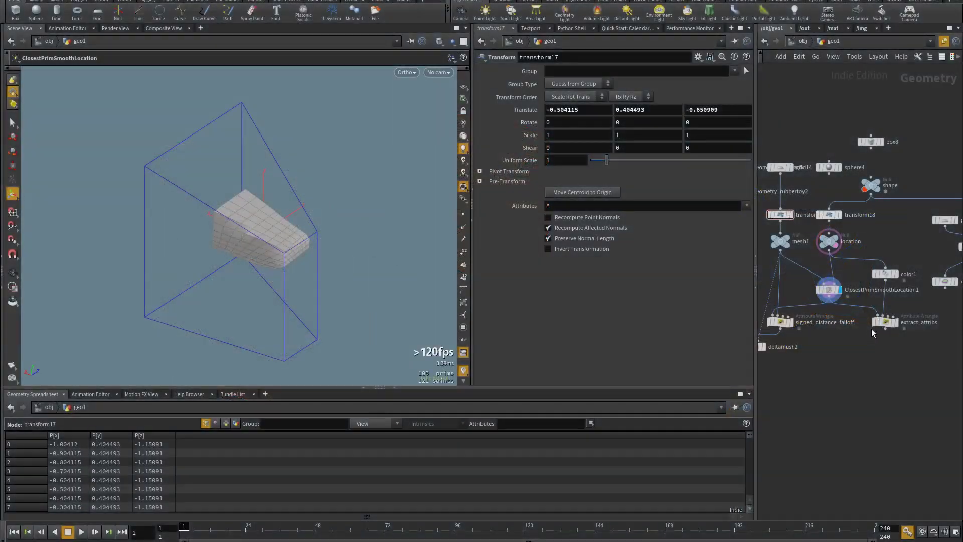
Step: Bring up the parameters of the ClosestPrimSmoothLocation1 node and view its projected grid on the box
{"action": "mouse_move", "coordinate": [871, 329]}
{"action": "middle_mouse_down"}
{"action": "mouse_move", "coordinate": [913, 333]}
{"action": "mouse_move", "coordinate": [886, 335]}
{"action": "middle_mouse_up"}
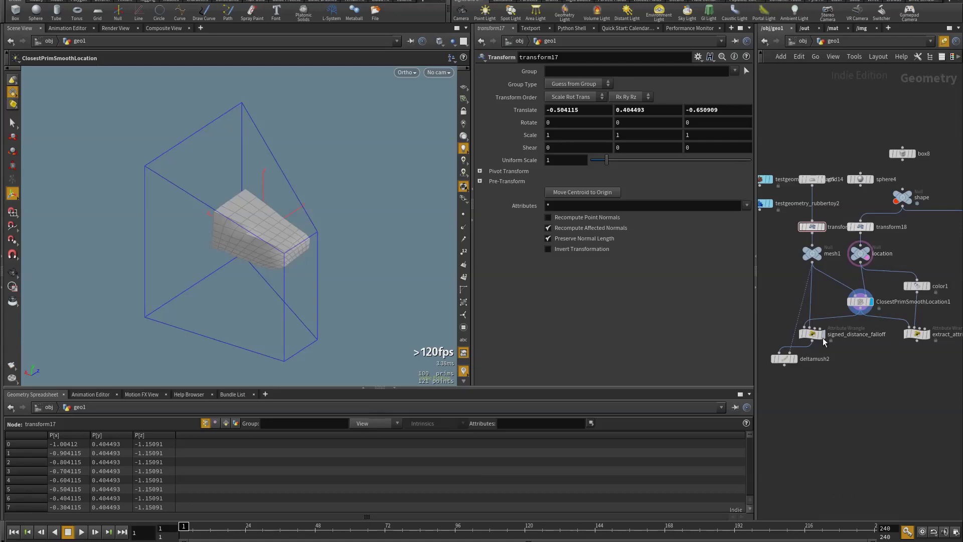
{"action": "middle_click_drag", "start_coordinate": [863, 388], "coordinate": [883, 392]}
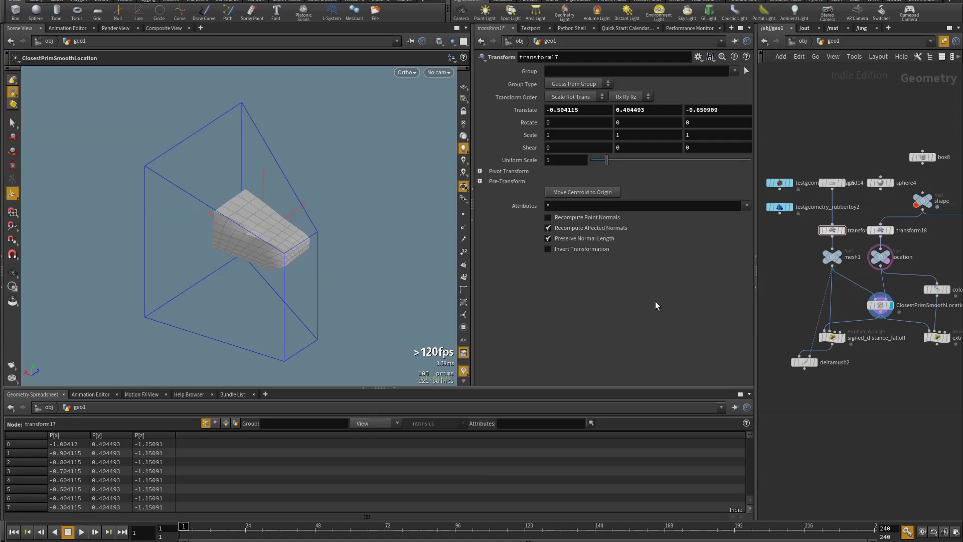
{"action": "left_click_drag", "start_coordinate": [377, 240], "coordinate": [311, 243], "text": "alt"}
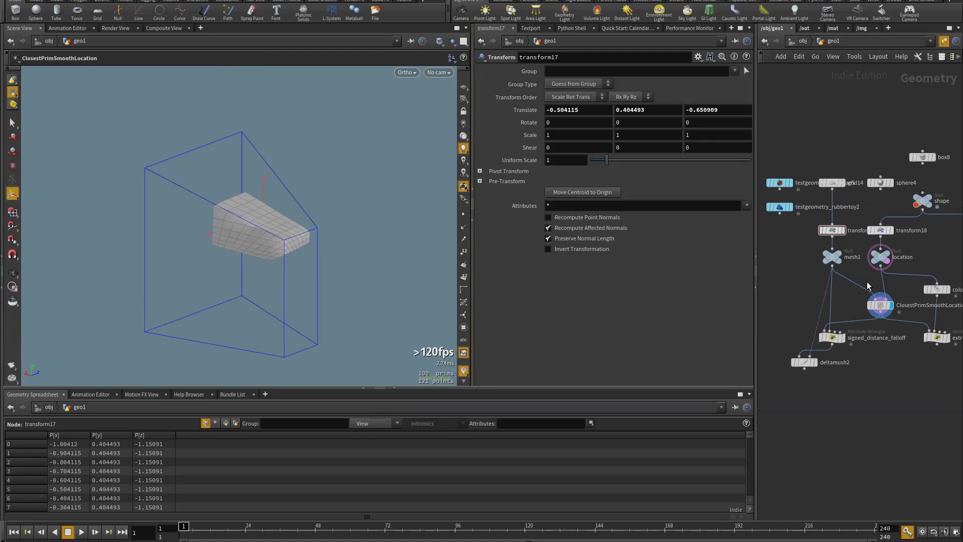
{"action": "left_click", "coordinate": [882, 310]}
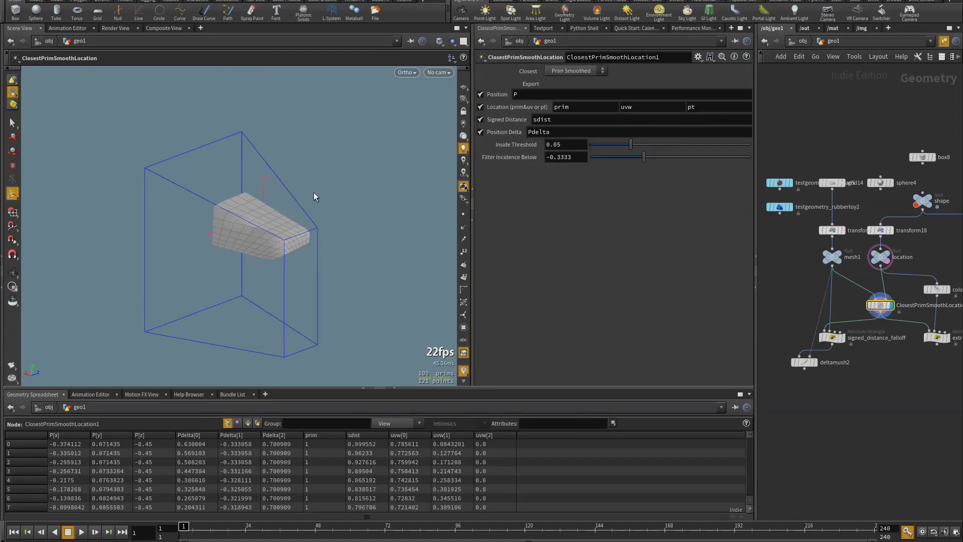
{"action": "key", "text": "Return"}
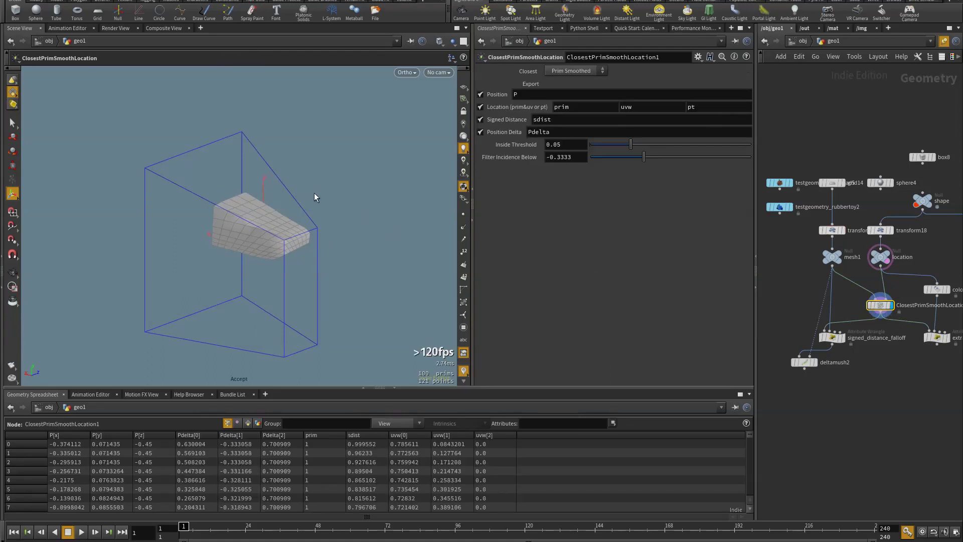
Step: Move the grid through transform17 to about -0.87, 0.72, -0.35, above the low corner of the wireframe box
{"action": "left_click", "coordinate": [832, 230]}
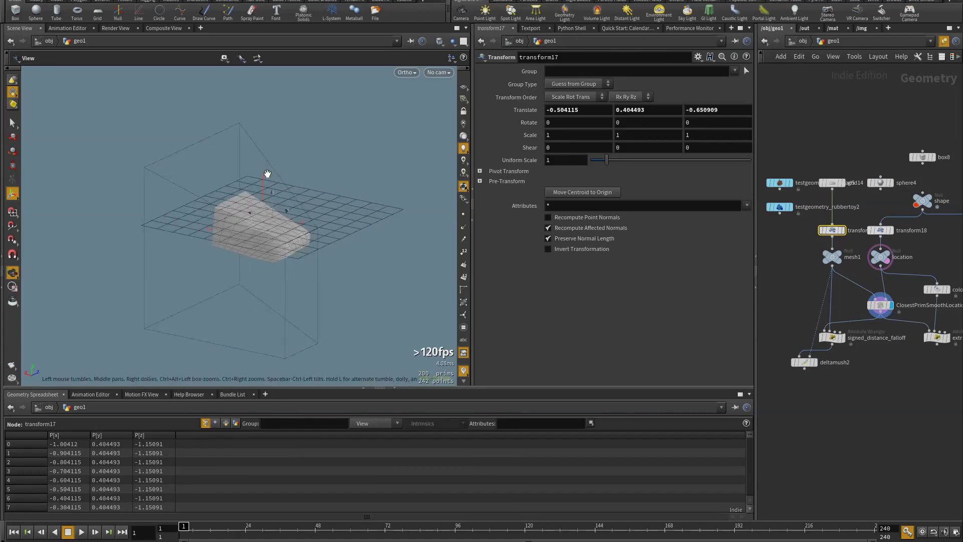
{"action": "left_click_drag", "start_coordinate": [273, 200], "coordinate": [273, 145]}
{"action": "key", "text": "Escape"}
{"action": "left_click_drag", "start_coordinate": [319, 166], "coordinate": [217, 189]}
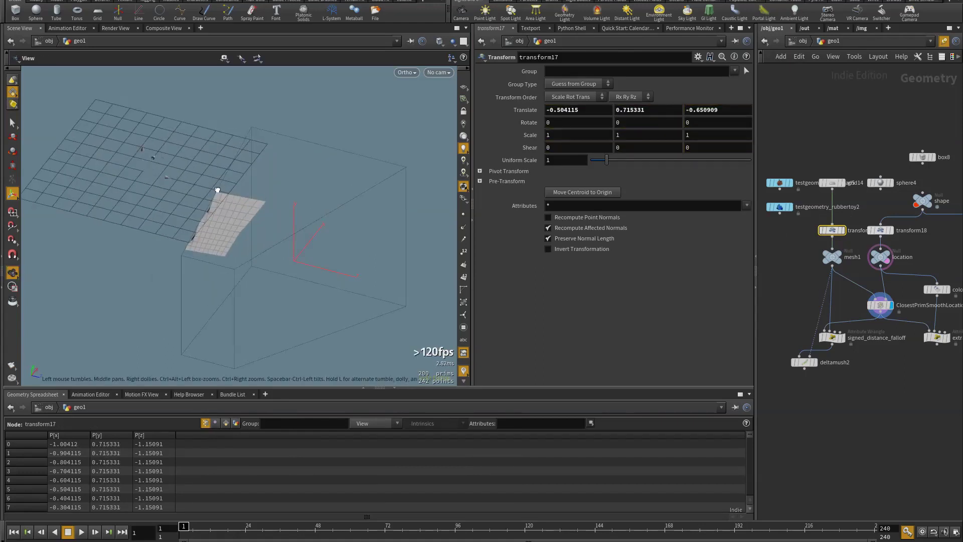
{"action": "key", "text": "Return"}
{"action": "left_click_drag", "start_coordinate": [174, 164], "coordinate": [439, 120]}
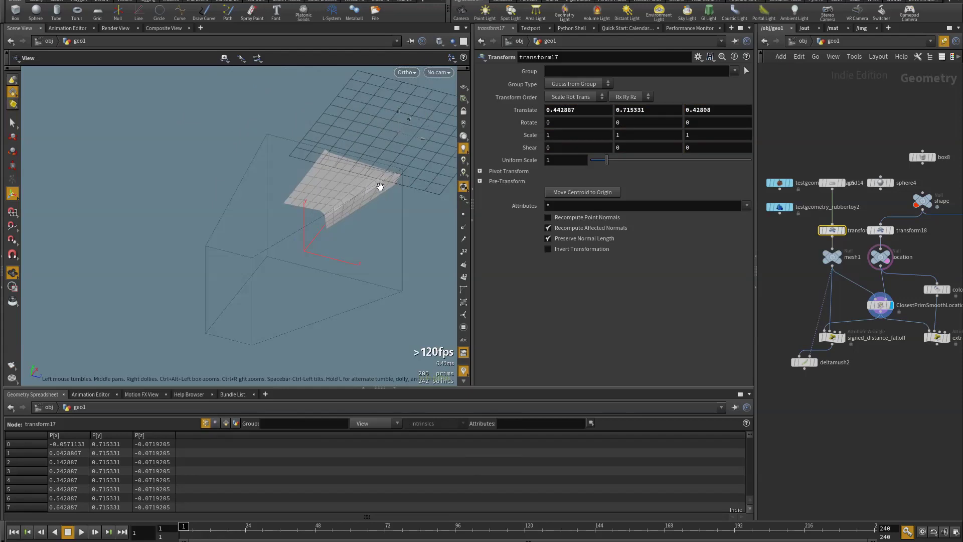
{"action": "left_click_drag", "start_coordinate": [378, 197], "coordinate": [301, 201], "text": "alt"}
{"action": "left_click_drag", "start_coordinate": [355, 214], "coordinate": [194, 181]}
{"action": "key", "text": "Escape"}
{"action": "key", "text": "t"}
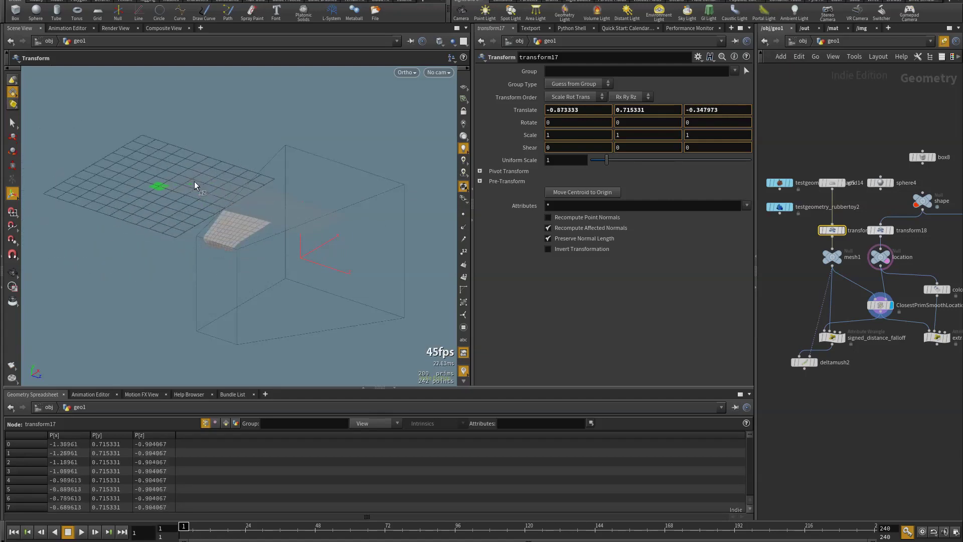
Step: Set the Closest mode of ClosestPrimSmoothLocation1 to Prim
{"action": "left_click", "coordinate": [875, 306]}
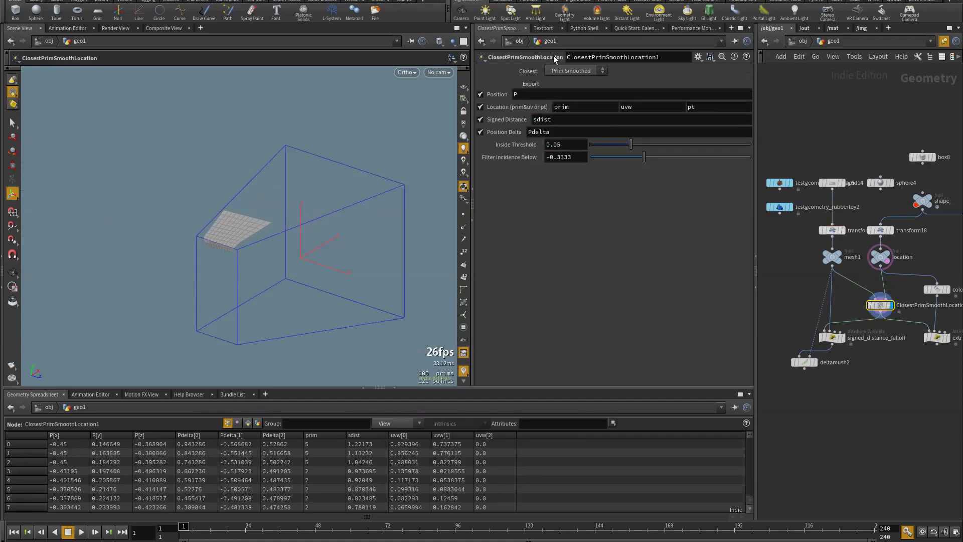
{"action": "left_click", "coordinate": [561, 73]}
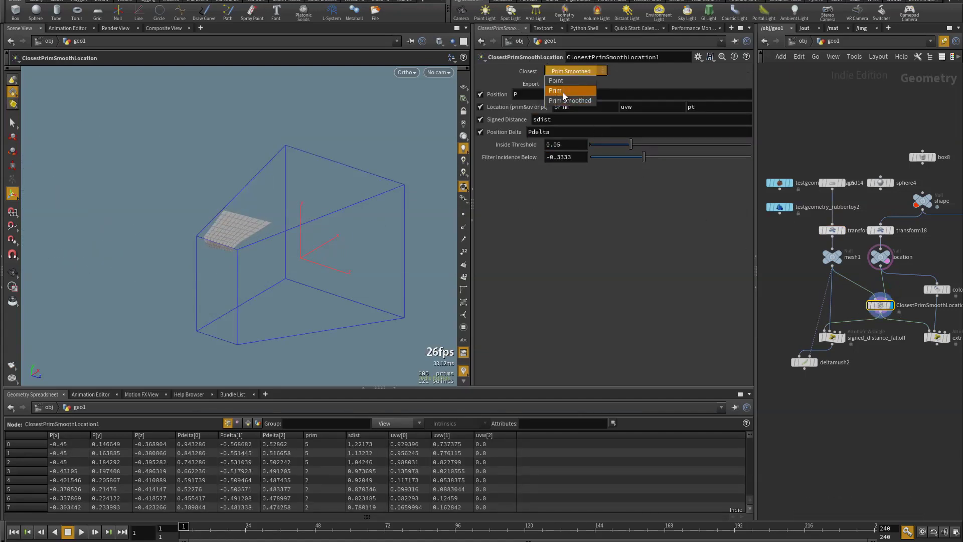
{"action": "left_click", "coordinate": [562, 91]}
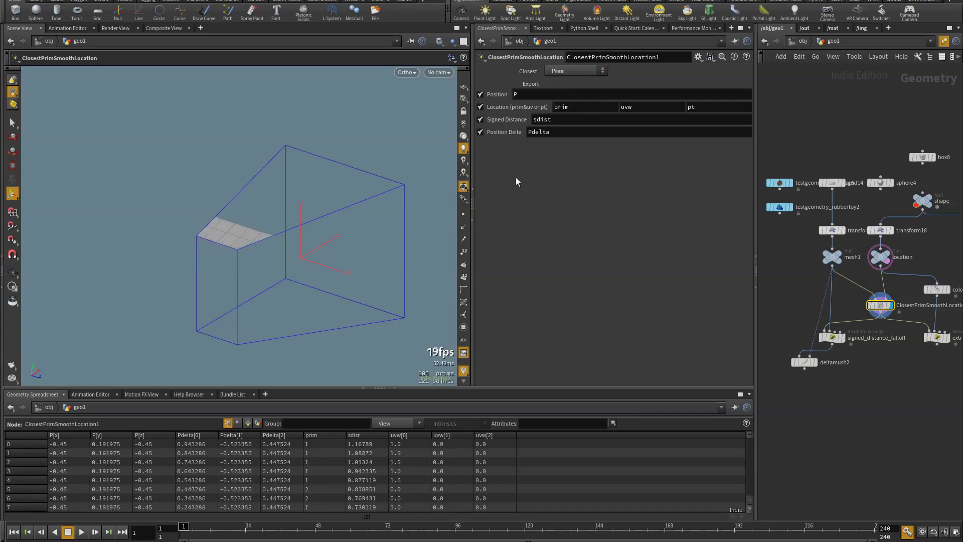
Step: Slide the transform17 grid across the box's sloped top to about X 0.35 and Z -0.38
{"action": "left_click", "coordinate": [832, 230]}
{"action": "left_click_drag", "start_coordinate": [195, 193], "coordinate": [343, 182]}
{"action": "middle_click_drag", "start_coordinate": [344, 182], "coordinate": [345, 220], "text": "alt"}
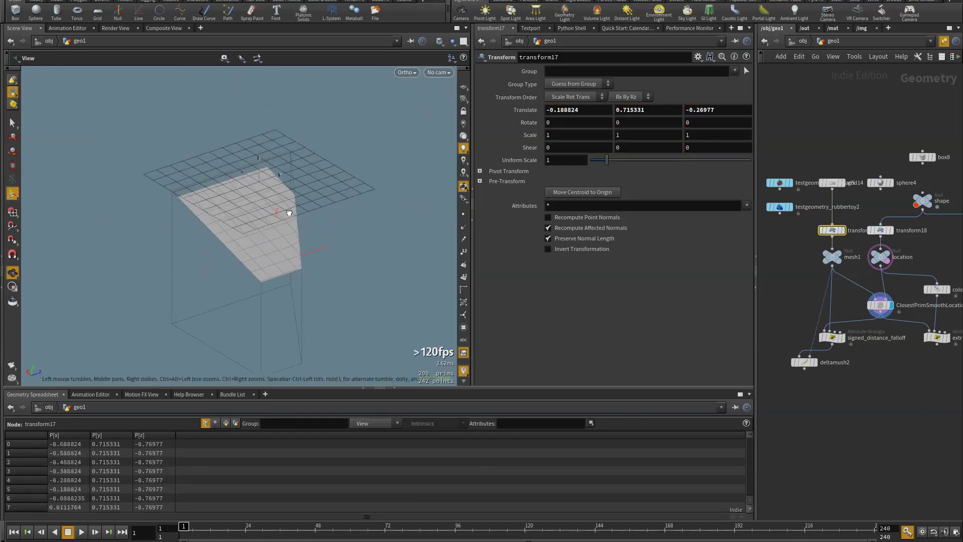
{"action": "left_click_drag", "start_coordinate": [269, 176], "coordinate": [231, 131], "text": "alt"}
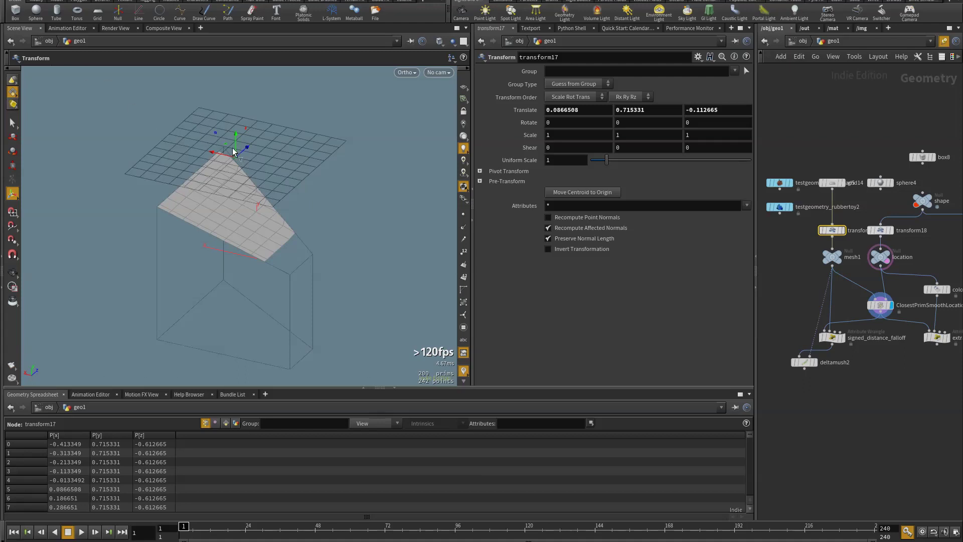
{"action": "mouse_move", "coordinate": [227, 145]}
{"action": "left_mouse_down"}
{"action": "mouse_move", "coordinate": [162, 182]}
{"action": "mouse_move", "coordinate": [218, 183]}
{"action": "mouse_move", "coordinate": [194, 174]}
{"action": "mouse_move", "coordinate": [226, 145]}
{"action": "left_mouse_up"}
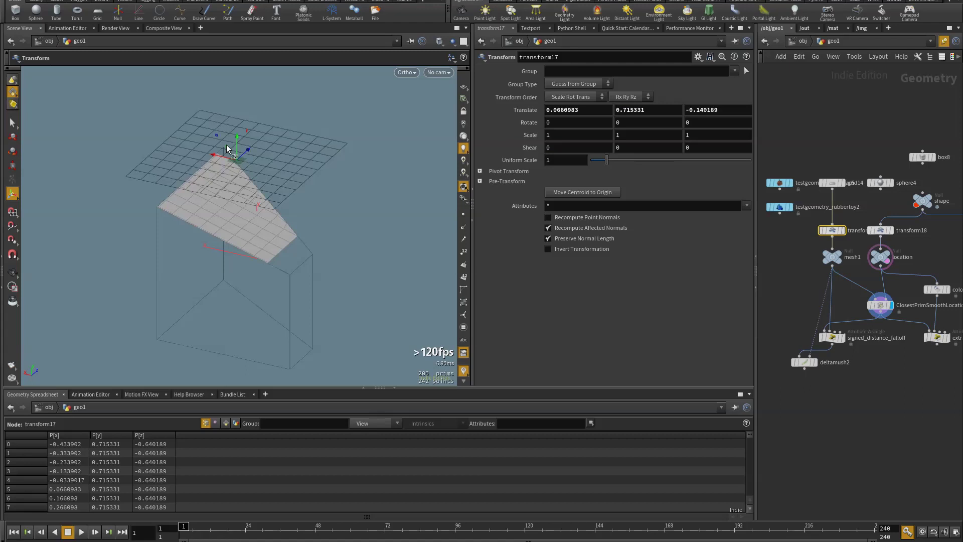
{"action": "left_click_drag", "start_coordinate": [224, 146], "coordinate": [204, 143]}
{"action": "left_click_drag", "start_coordinate": [296, 185], "coordinate": [322, 169], "text": "alt"}
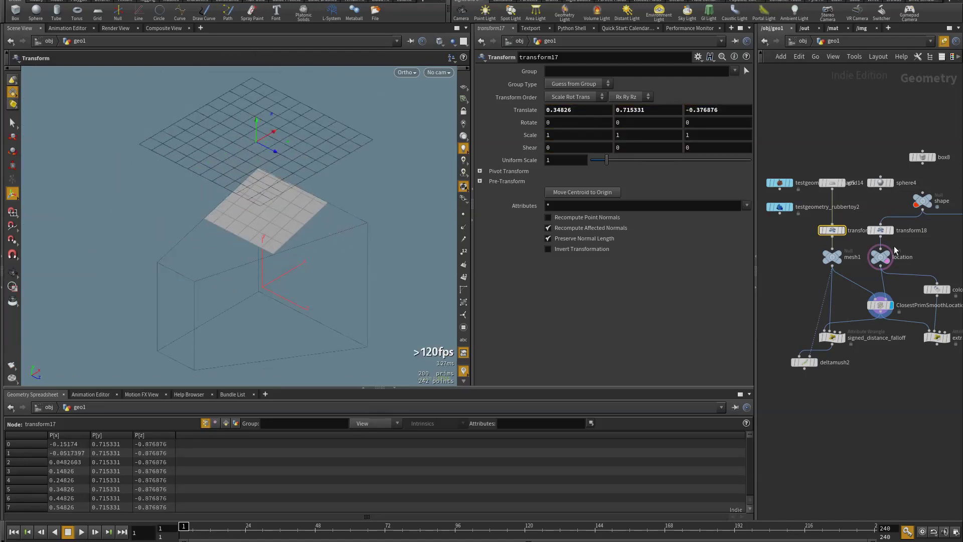
Step: Set the Closest mode of ClosestPrimSmoothLocation1 to Prim Smoothed
{"action": "left_click", "coordinate": [880, 305]}
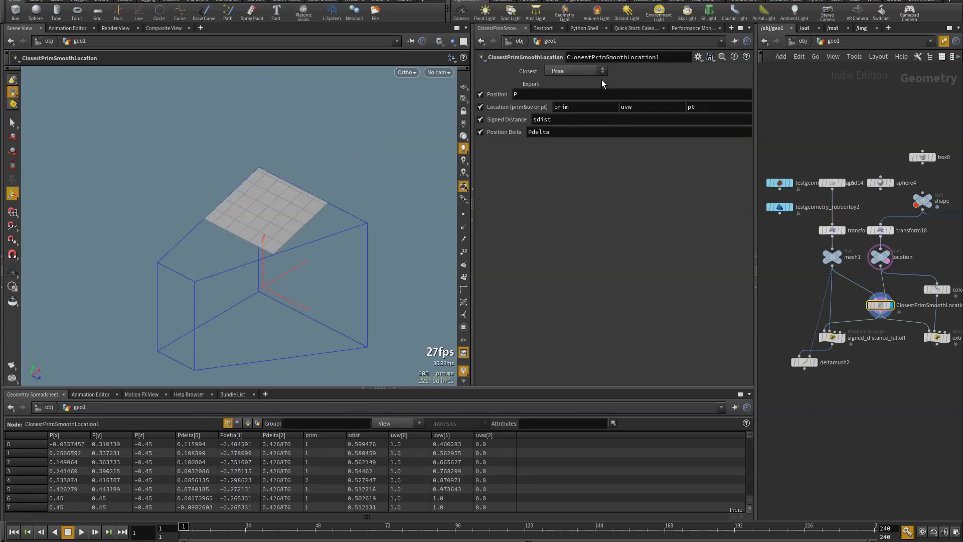
{"action": "left_click", "coordinate": [576, 73]}
{"action": "left_click", "coordinate": [574, 96]}
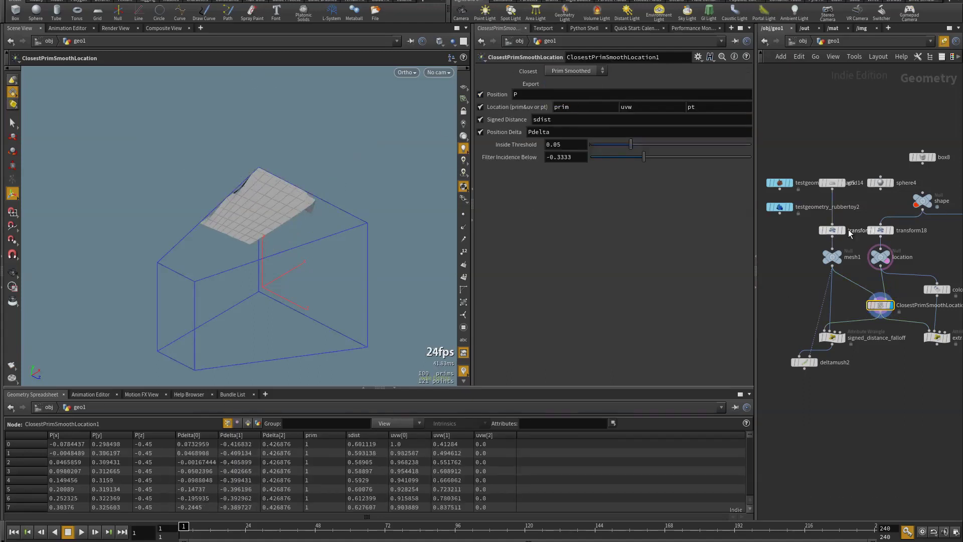
Step: Feed sphere4 into transform18 and move the transform17 grid over the sphere to about X 0.13 and Z -0.13
{"action": "left_click_drag", "start_coordinate": [882, 189], "coordinate": [880, 226]}
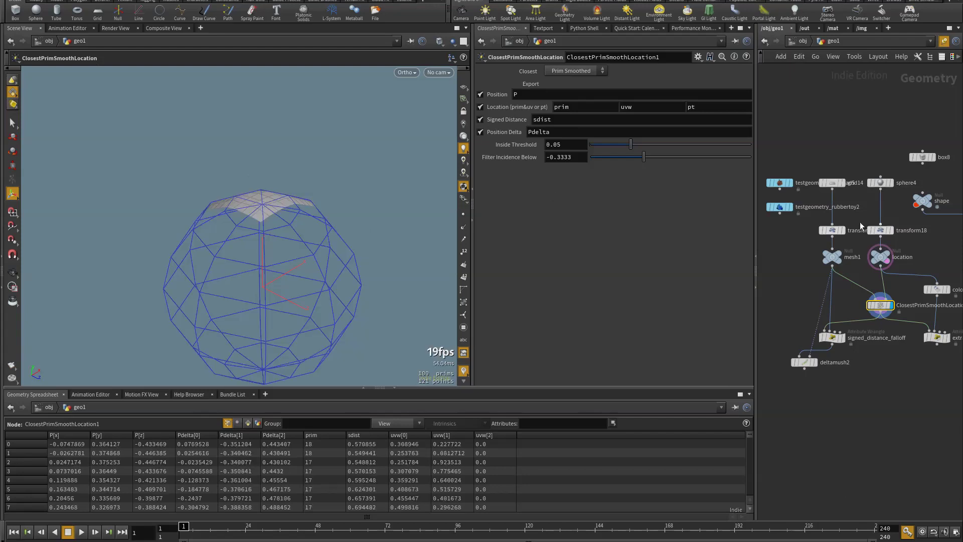
{"action": "left_click", "coordinate": [832, 230]}
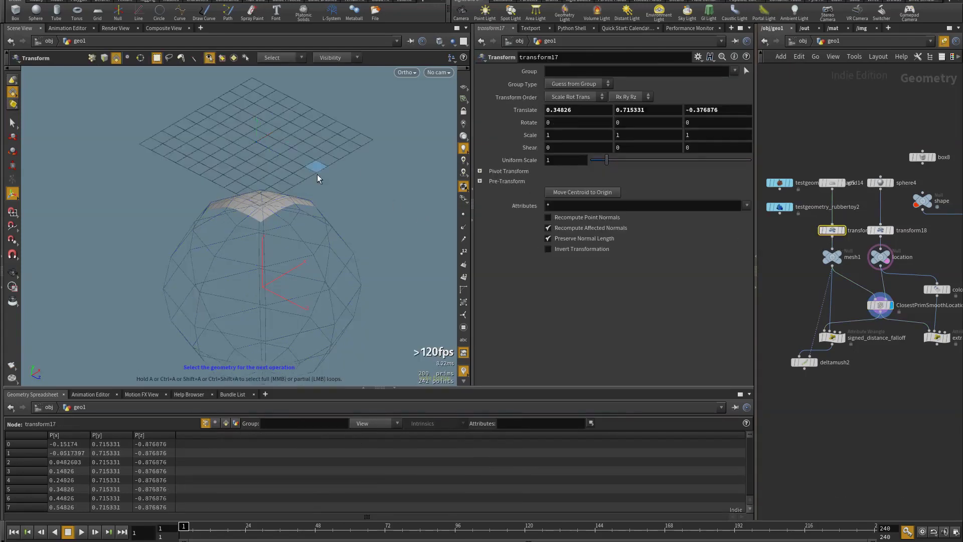
{"action": "left_click_drag", "start_coordinate": [318, 172], "coordinate": [398, 184]}
{"action": "left_click", "coordinate": [833, 231]}
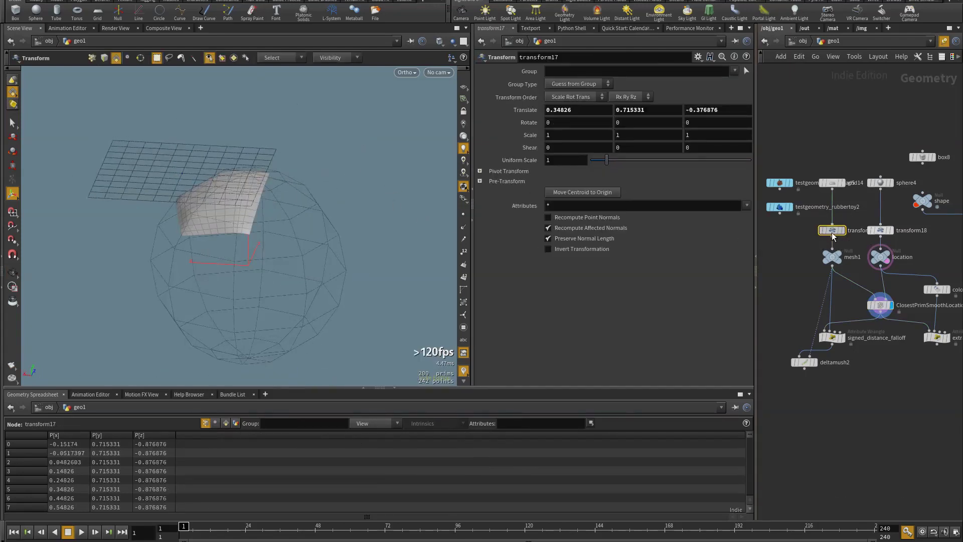
{"action": "left_click_drag", "start_coordinate": [208, 169], "coordinate": [205, 151]}
Step: Turn the Position export of ClosestPrimSmoothLocation1 off and back on
{"action": "left_click", "coordinate": [879, 305]}
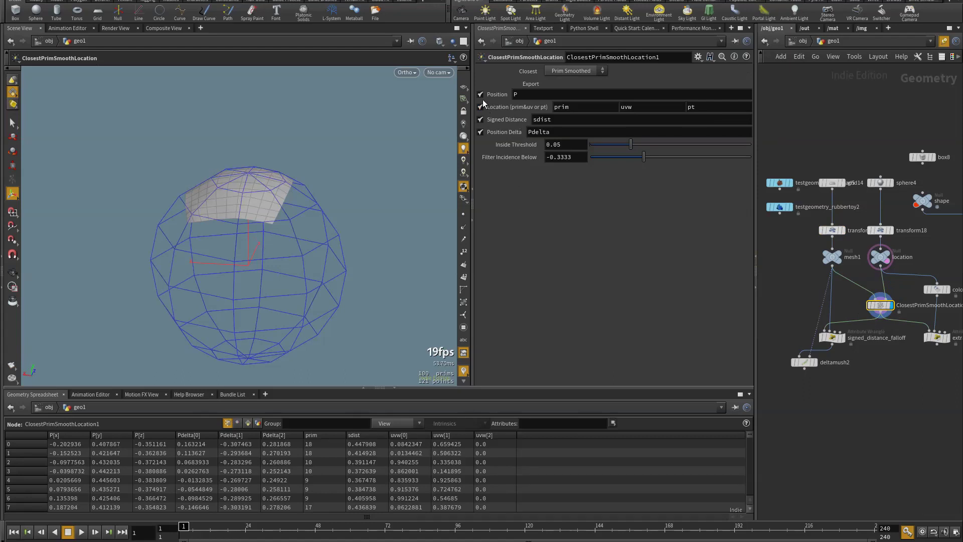
{"action": "left_click", "coordinate": [480, 94]}
{"action": "left_click", "coordinate": [480, 94]}
{"action": "left_click_drag", "start_coordinate": [281, 150], "coordinate": [373, 198]}
{"action": "middle_click_drag", "start_coordinate": [931, 333], "coordinate": [890, 328]}
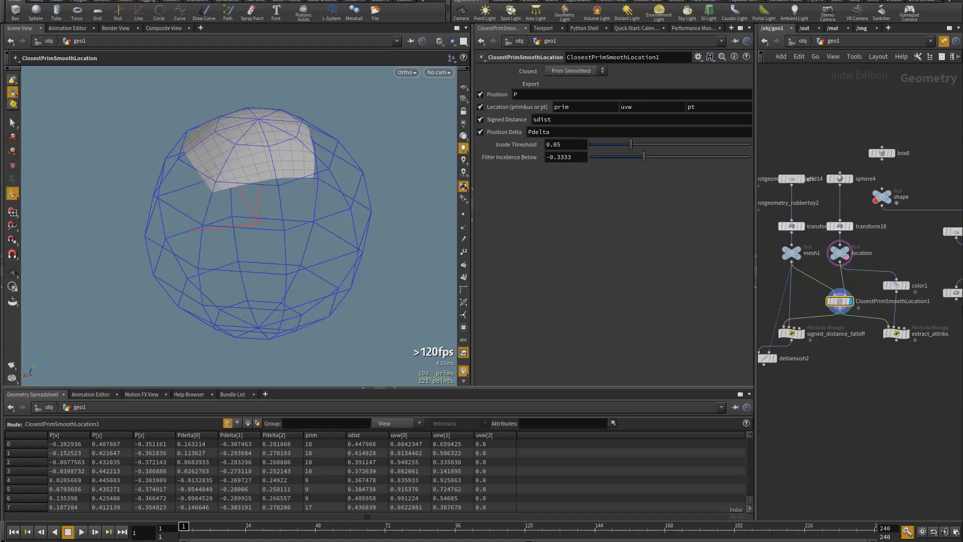
Step: Display the color1 node to view the sphere's colors, and open the extract_attribs wrangle to read its VEX expression
{"action": "left_click", "coordinate": [905, 286]}
{"action": "key", "text": "Escape"}
{"action": "left_click_drag", "start_coordinate": [361, 291], "coordinate": [270, 196]}
{"action": "key", "text": "Return"}
{"action": "left_click", "coordinate": [895, 335]}
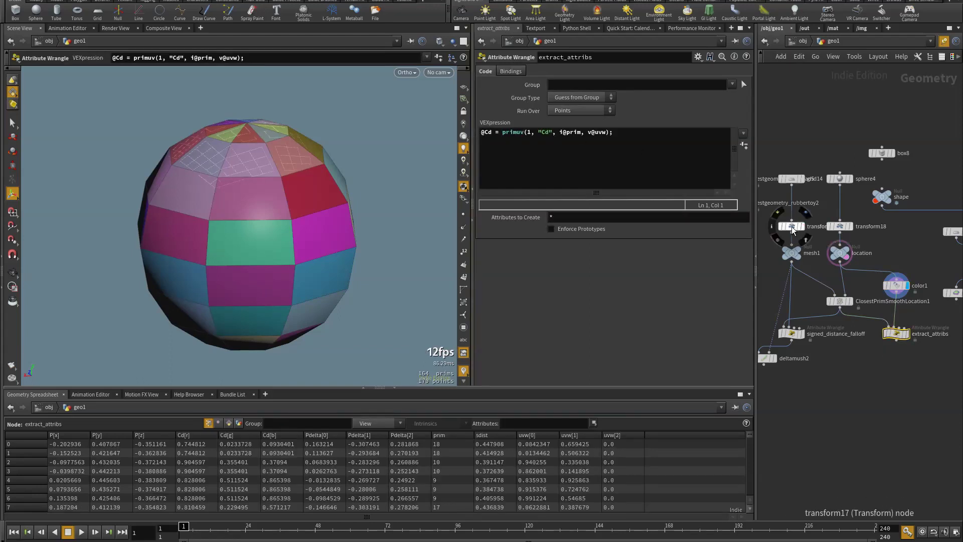
Step: Select transform17 and display the extract_attribs node to show the sampled colors on the projected grid
{"action": "left_click", "coordinate": [791, 227]}
{"action": "left_click_drag", "start_coordinate": [344, 208], "coordinate": [354, 210]}
{"action": "left_click", "coordinate": [851, 300]}
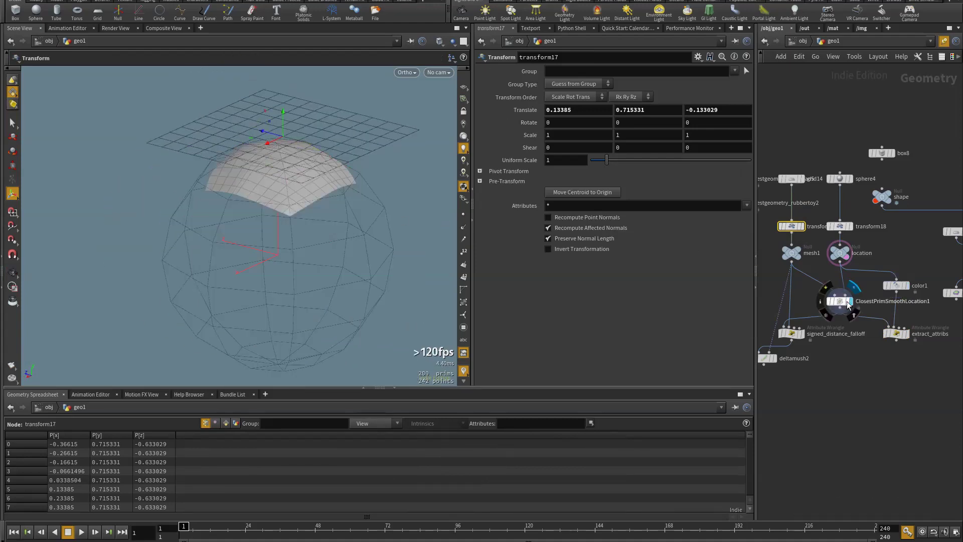
{"action": "left_click", "coordinate": [908, 334]}
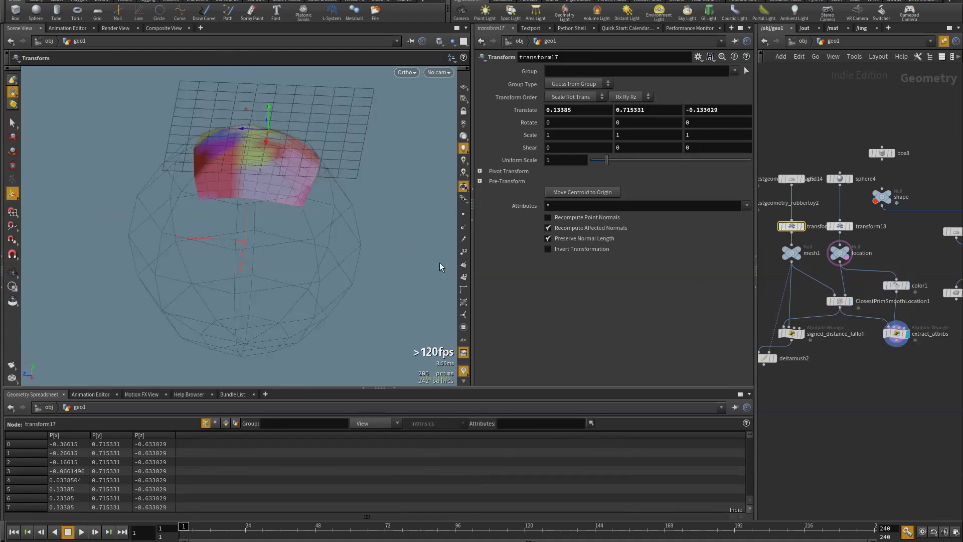
Step: Slide the grid over the sphere to about X -0.09 and Z 0.20, and raise it above the top
{"action": "left_click_drag", "start_coordinate": [255, 197], "coordinate": [281, 204], "text": "alt"}
{"action": "left_click_drag", "start_coordinate": [264, 134], "coordinate": [182, 147]}
{"action": "left_click_drag", "start_coordinate": [190, 156], "coordinate": [255, 186], "text": "alt"}
{"action": "middle_click_drag", "start_coordinate": [255, 186], "coordinate": [285, 189], "text": "alt"}
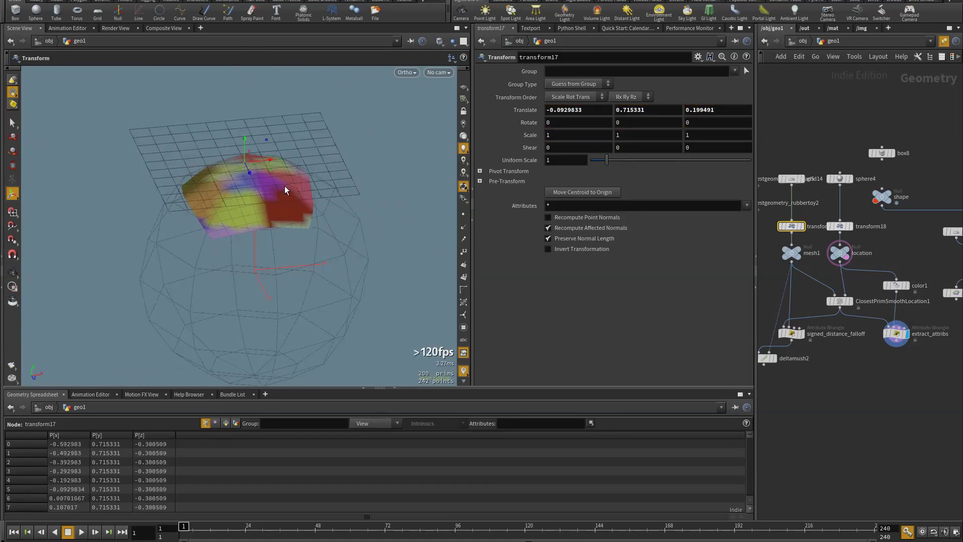
{"action": "left_click_drag", "start_coordinate": [247, 160], "coordinate": [246, 126]}
Step: Examine the export options of ClosestPrimSmoothLocation1 and the colored patch on the sphere
{"action": "left_click", "coordinate": [839, 301]}
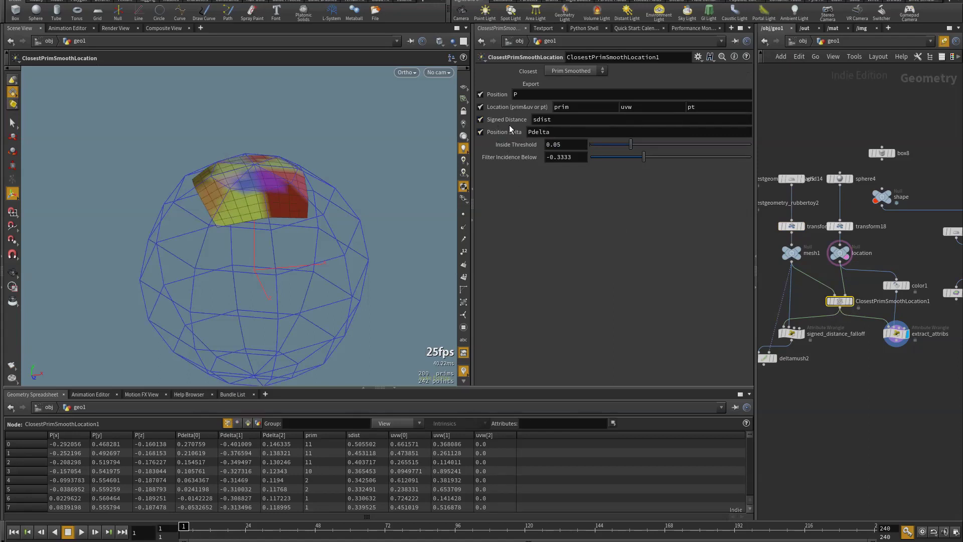
{"action": "key", "text": "Escape"}
{"action": "left_click_drag", "start_coordinate": [279, 246], "coordinate": [315, 133]}
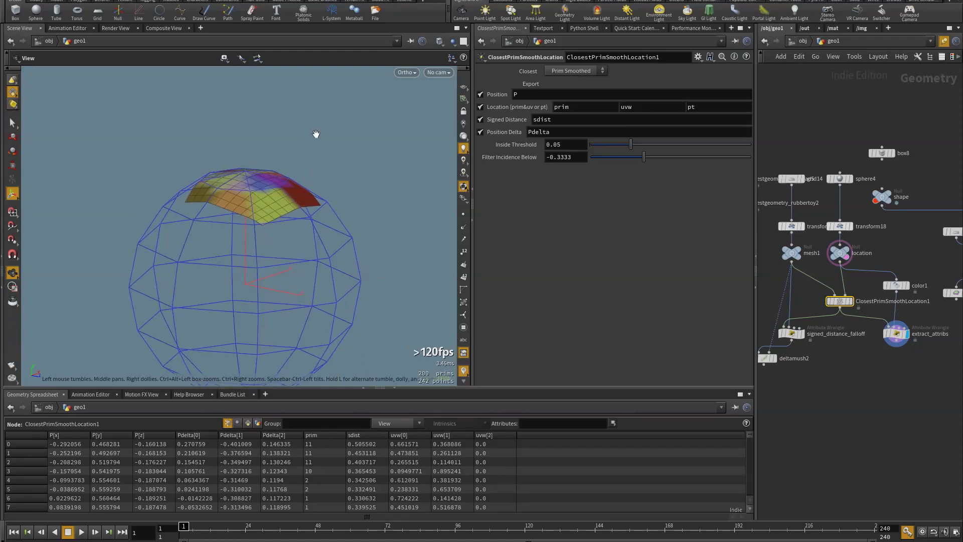
{"action": "key", "text": "Return"}
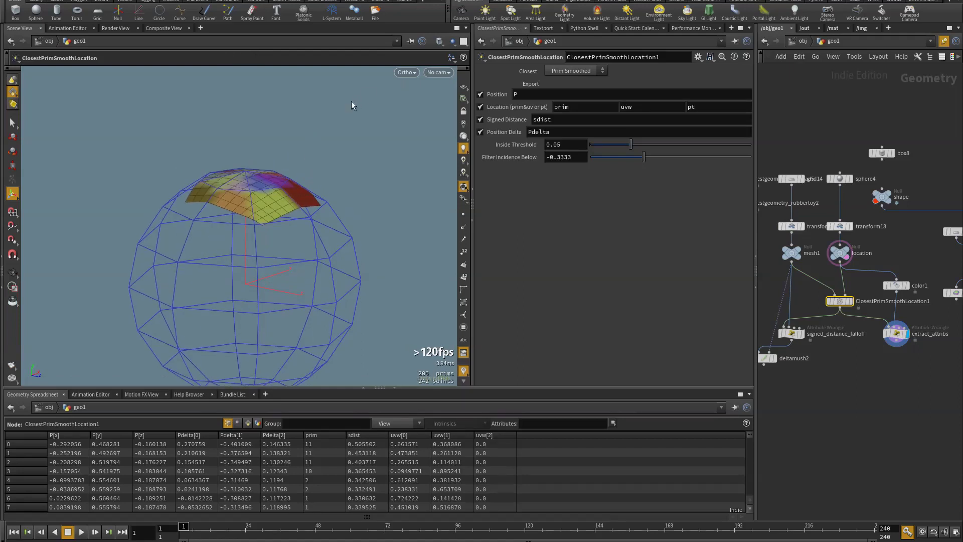
Step: Display the flat grid of transform17, switch the display to ClosestPrimSmoothLocation1, and inspect the projected patch from several angles
{"action": "left_click", "coordinate": [804, 226]}
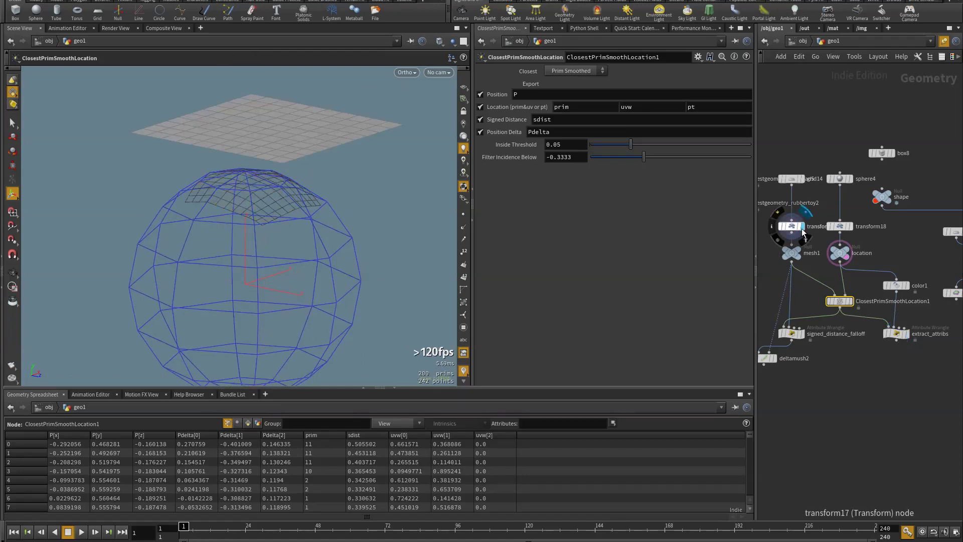
{"action": "left_click", "coordinate": [850, 301]}
{"action": "left_click_drag", "start_coordinate": [295, 215], "coordinate": [255, 201], "text": "alt"}
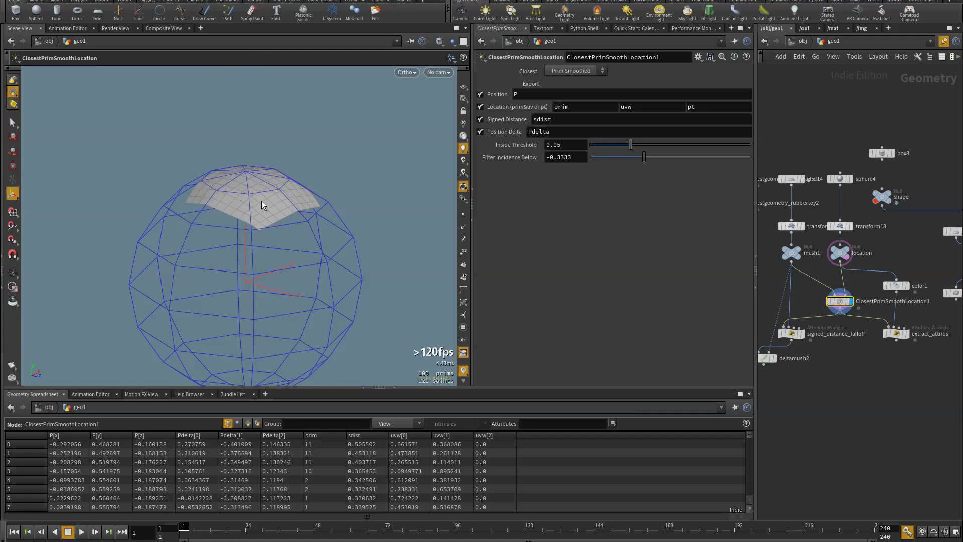
{"action": "mouse_move", "coordinate": [269, 197]}
{"action": "left_mouse_down"}
{"action": "mouse_move", "coordinate": [279, 202]}
{"action": "mouse_move", "coordinate": [266, 208]}
{"action": "mouse_move", "coordinate": [281, 204]}
{"action": "left_mouse_up"}
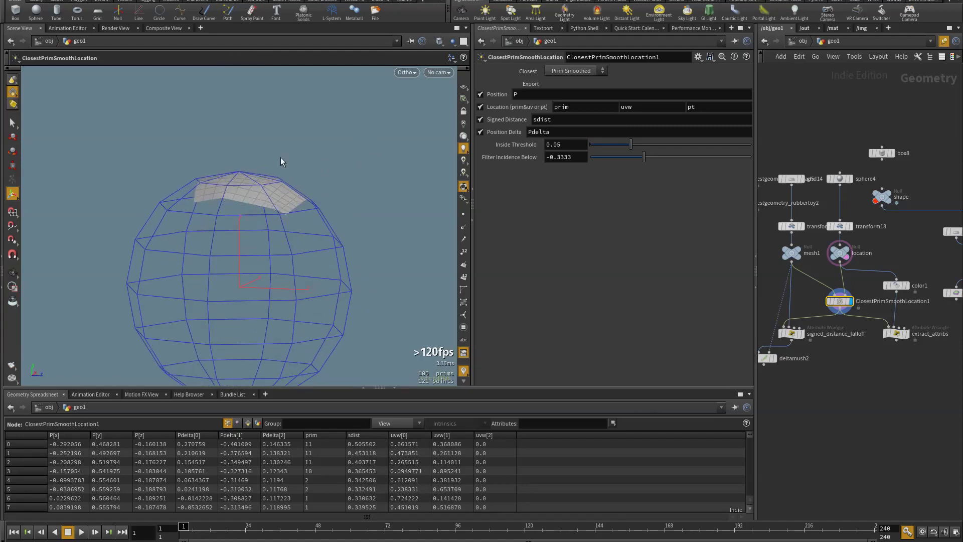
{"action": "left_click_drag", "start_coordinate": [281, 162], "coordinate": [224, 202]}
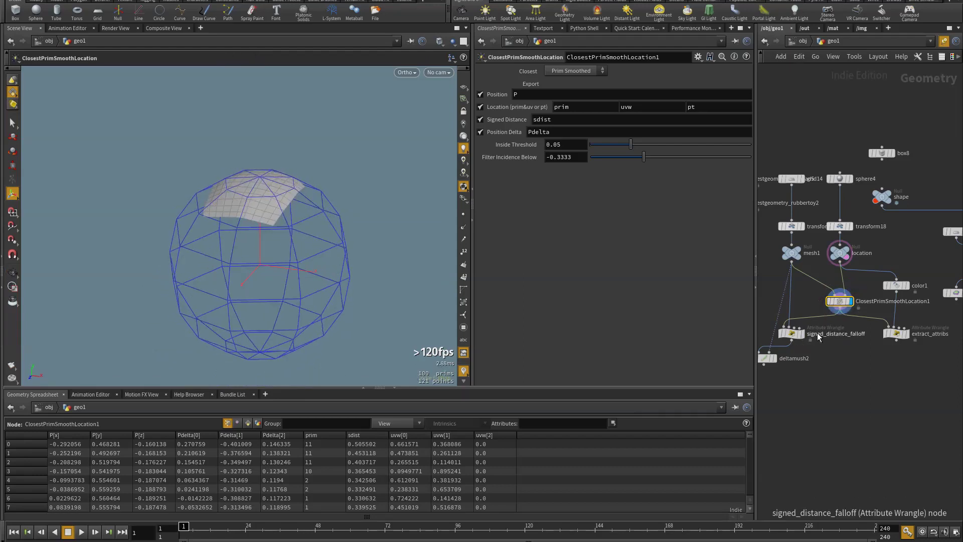
{"action": "mouse_move", "coordinate": [804, 338]}
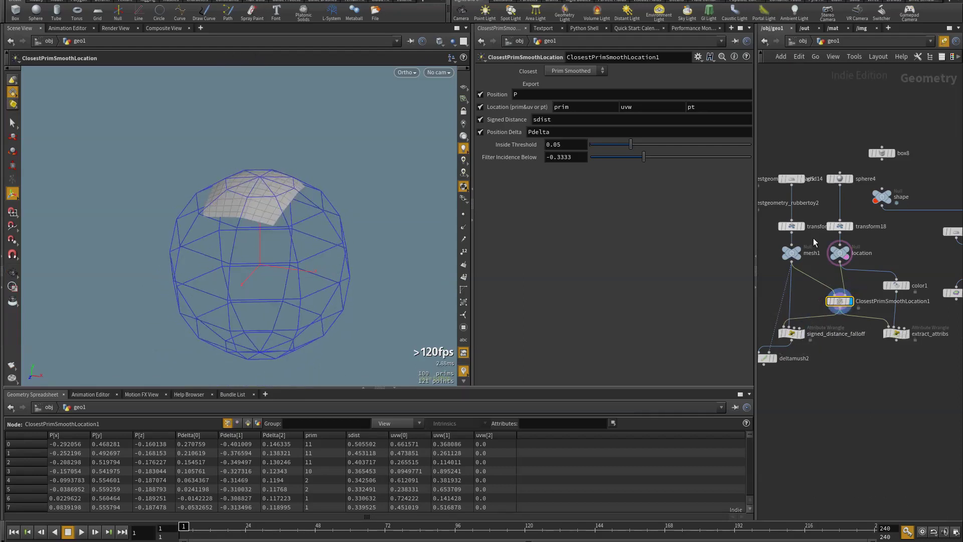
Step: Feed the pig head test geometry into transform17 in place of the grid and reset that node's translation to its defaults
{"action": "middle_click_drag", "start_coordinate": [803, 206], "coordinate": [868, 211]}
{"action": "left_click_drag", "start_coordinate": [855, 218], "coordinate": [857, 227]}
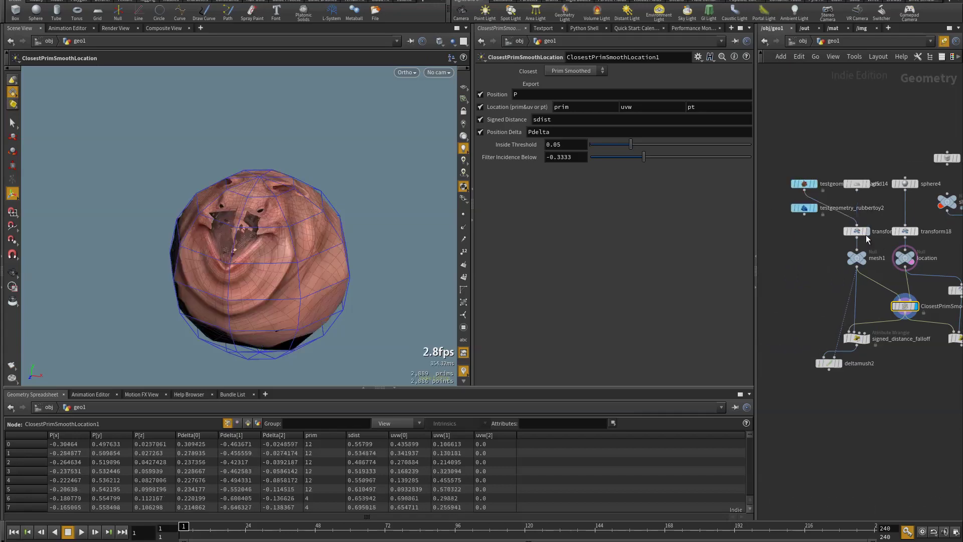
{"action": "left_click", "coordinate": [857, 232]}
{"action": "left_click", "coordinate": [521, 110], "text": "shift"}
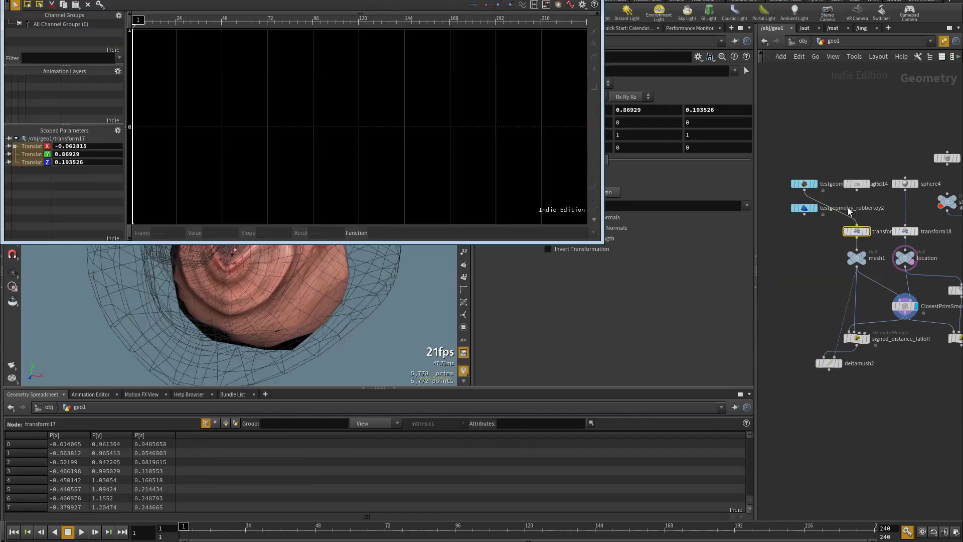
{"action": "left_click", "coordinate": [590, 1]}
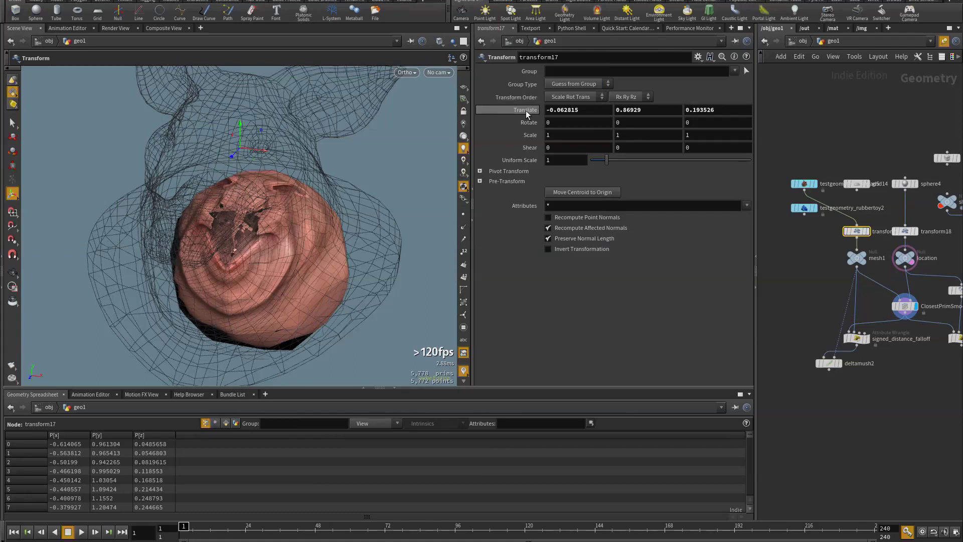
{"action": "middle_click", "coordinate": [524, 110], "text": "ctrl"}
Step: Review transform18 and the signed_distance_falloff code, and display and select deltamush2 to show the blended pig head
{"action": "left_click", "coordinate": [904, 233]}
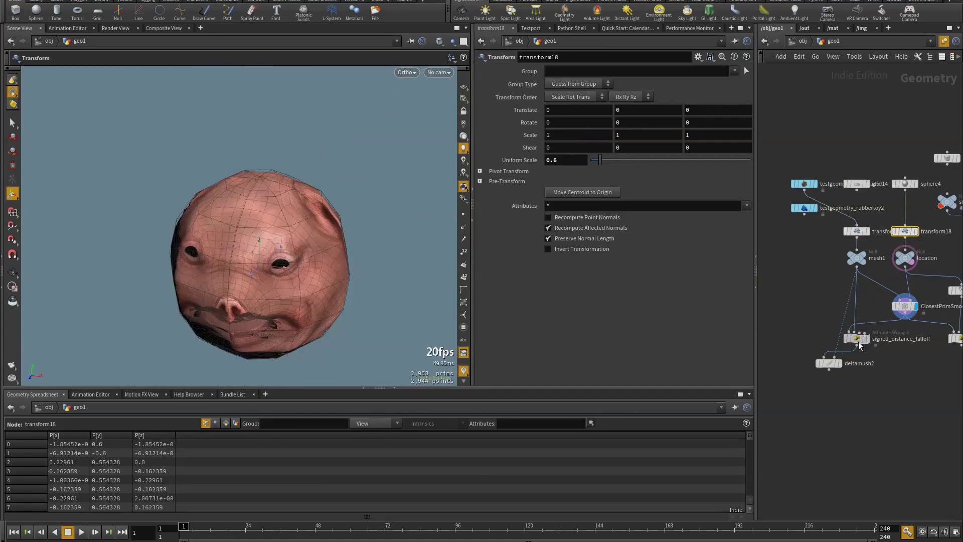
{"action": "left_click", "coordinate": [858, 338]}
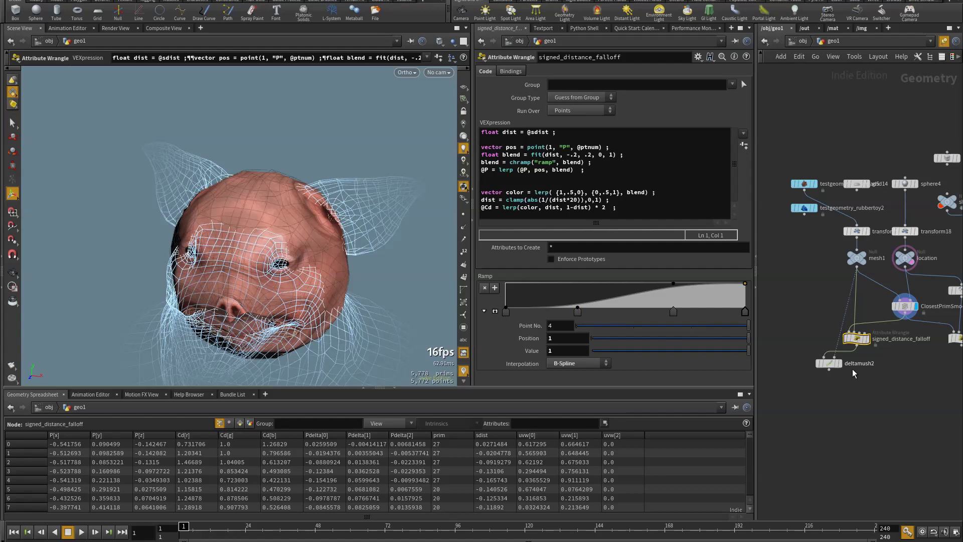
{"action": "left_click", "coordinate": [836, 363]}
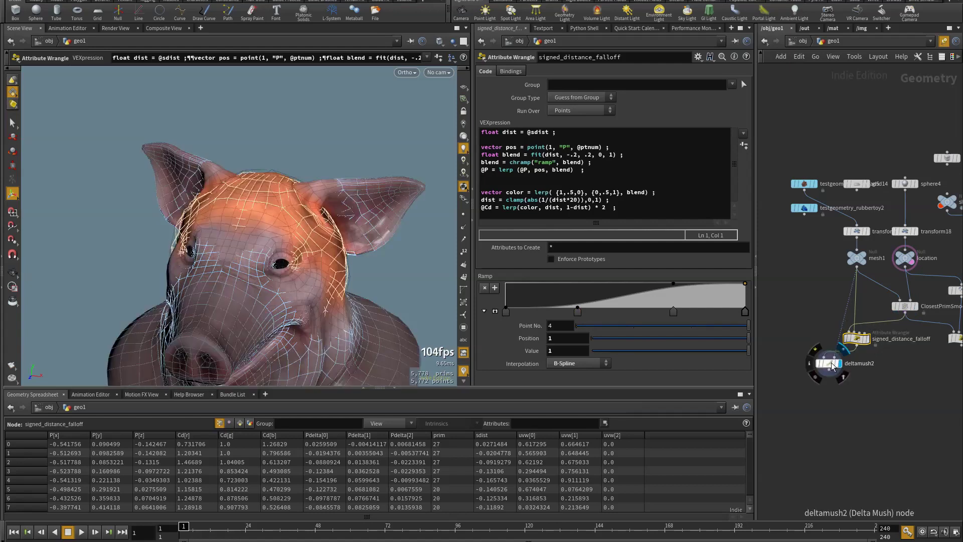
{"action": "left_click", "coordinate": [828, 363]}
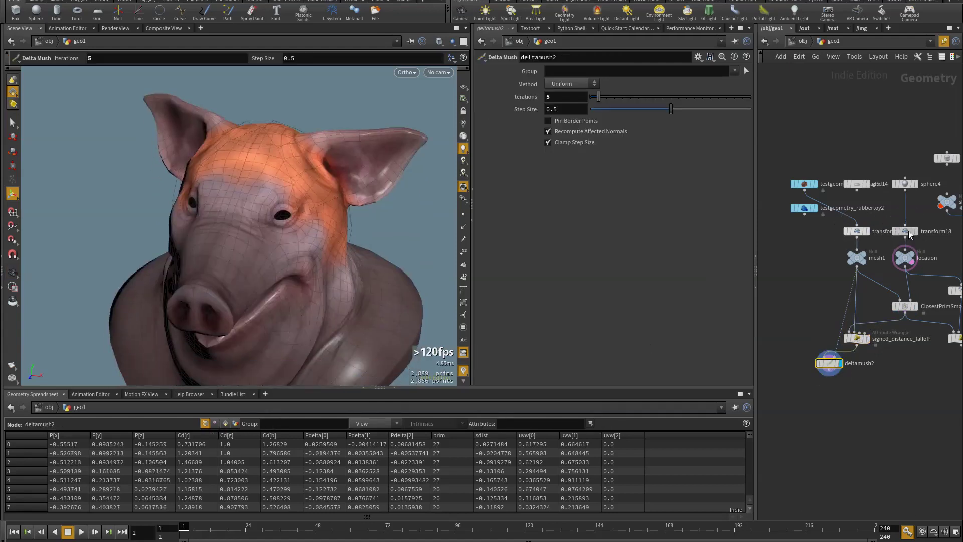
Step: Move the transform18 sphere over the pig's eye to about X 0.24, Y 0.16, Z 0.37 and scale it to about 0.87
{"action": "left_click", "coordinate": [908, 231]}
{"action": "left_click_drag", "start_coordinate": [283, 226], "coordinate": [244, 227], "text": "alt"}
{"action": "left_click_drag", "start_coordinate": [244, 227], "coordinate": [279, 201], "text": "alt"}
{"action": "left_click_drag", "start_coordinate": [279, 202], "coordinate": [340, 220], "text": "alt"}
{"action": "key", "text": "e"}
{"action": "key", "text": "Escape"}
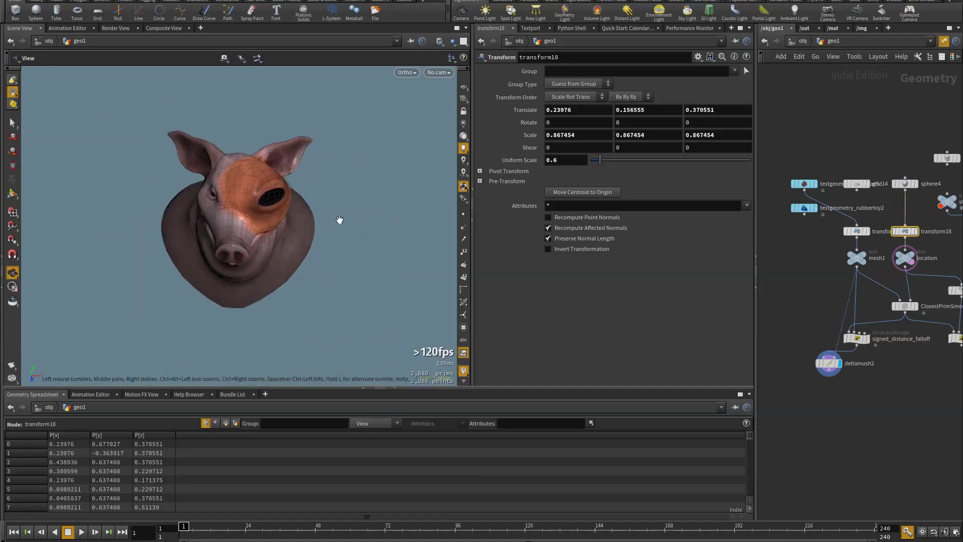
Step: Display the skewed box of the shape node and the flat grid1, framing each one for inspection
{"action": "middle_click_drag", "start_coordinate": [340, 220], "coordinate": [176, 250]}
{"action": "scroll", "coordinate": [173, 249], "scroll_direction": "down", "scroll_amount": 3}
{"action": "scroll", "coordinate": [353, 202], "scroll_direction": "down", "scroll_amount": 3}
{"action": "middle_click_drag", "start_coordinate": [374, 206], "coordinate": [328, 199]}
{"action": "middle_click_drag", "start_coordinate": [949, 372], "coordinate": [790, 369]}
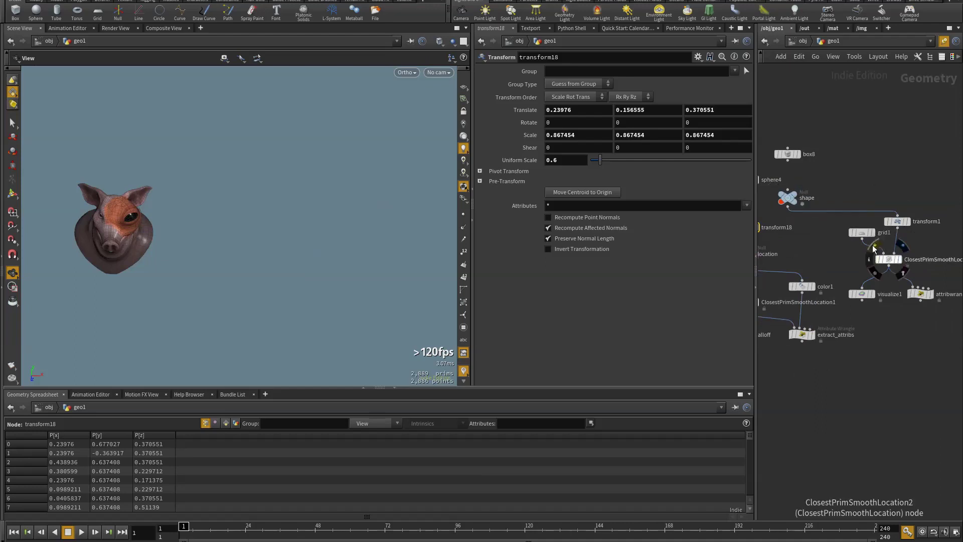
{"action": "left_click", "coordinate": [794, 204]}
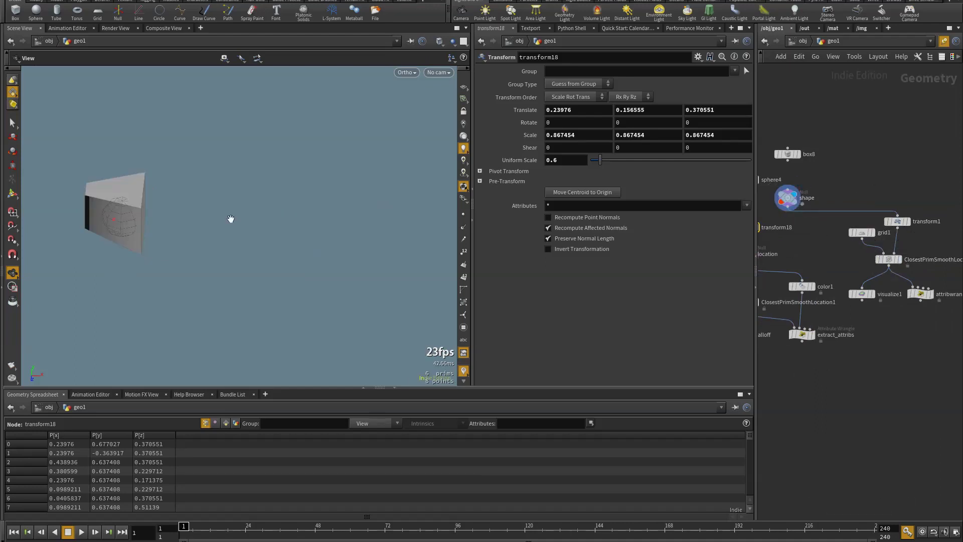
{"action": "key", "text": "space+g"}
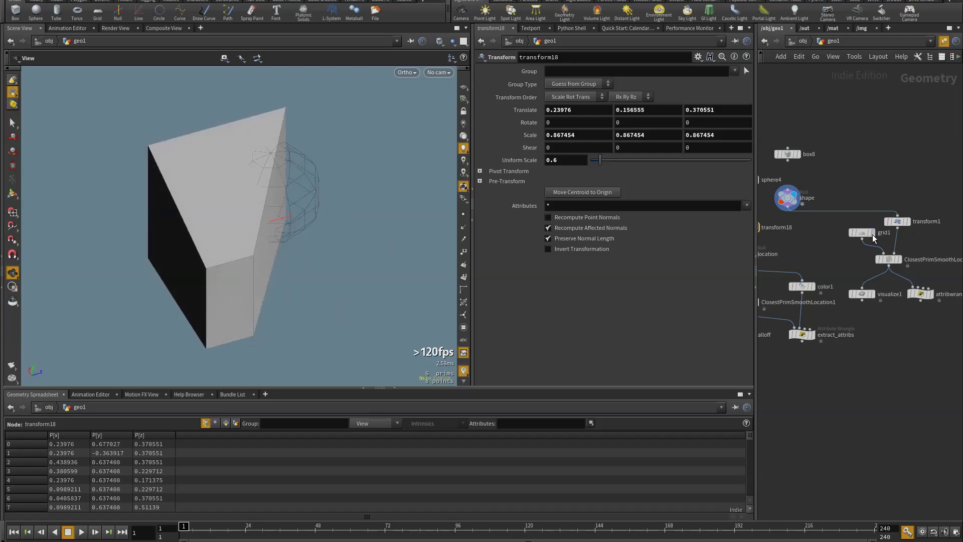
{"action": "left_click", "coordinate": [873, 232]}
{"action": "key", "text": "space+g"}
{"action": "left_click_drag", "start_coordinate": [279, 214], "coordinate": [275, 251]}
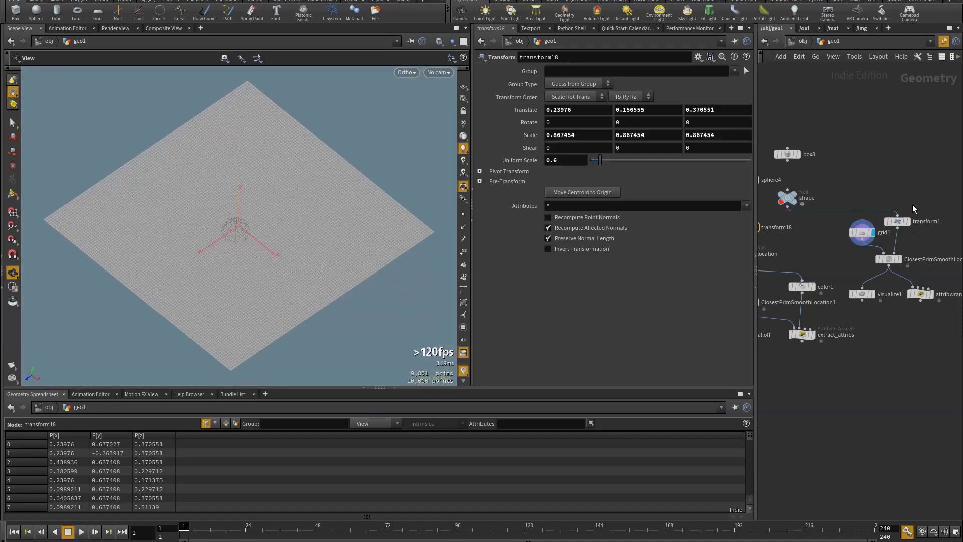
Step: Display ClosestPrimSmoothLocation2 and attribwrangle1 in turn, and examine the grid colored by signed distance from above
{"action": "left_click", "coordinate": [901, 260]}
{"action": "left_click", "coordinate": [888, 259]}
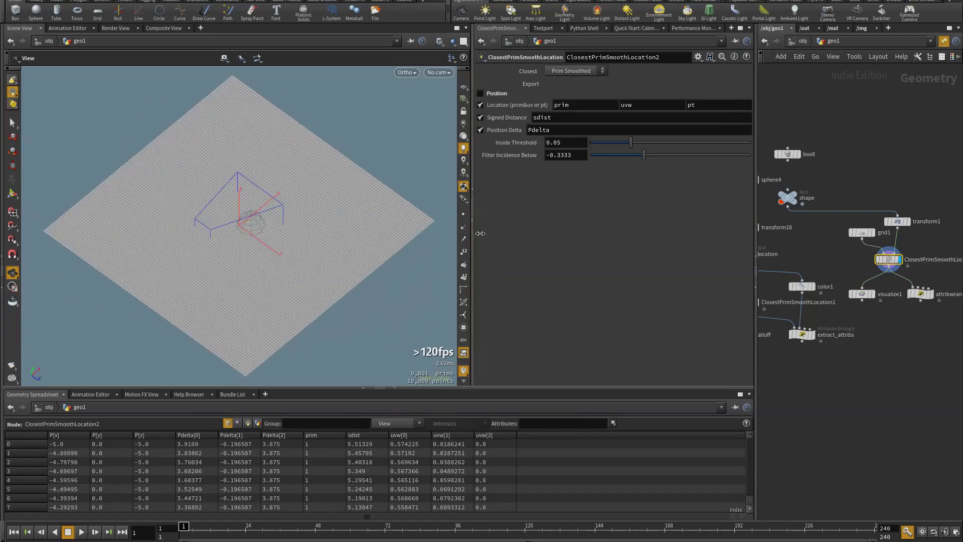
{"action": "left_click", "coordinate": [931, 294]}
{"action": "left_click", "coordinate": [921, 294]}
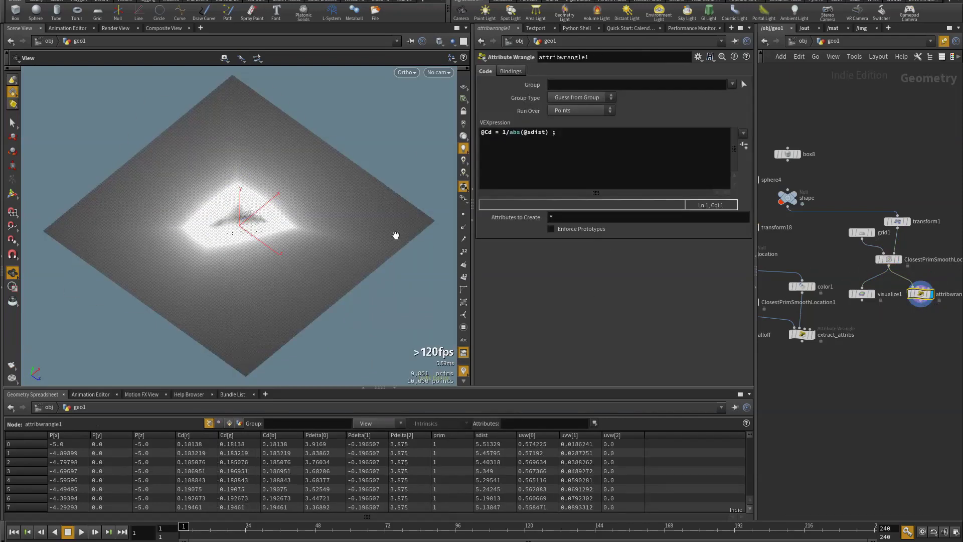
{"action": "left_click_drag", "start_coordinate": [395, 235], "coordinate": [270, 208]}
{"action": "scroll", "coordinate": [243, 225], "scroll_direction": "up", "scroll_amount": 2}
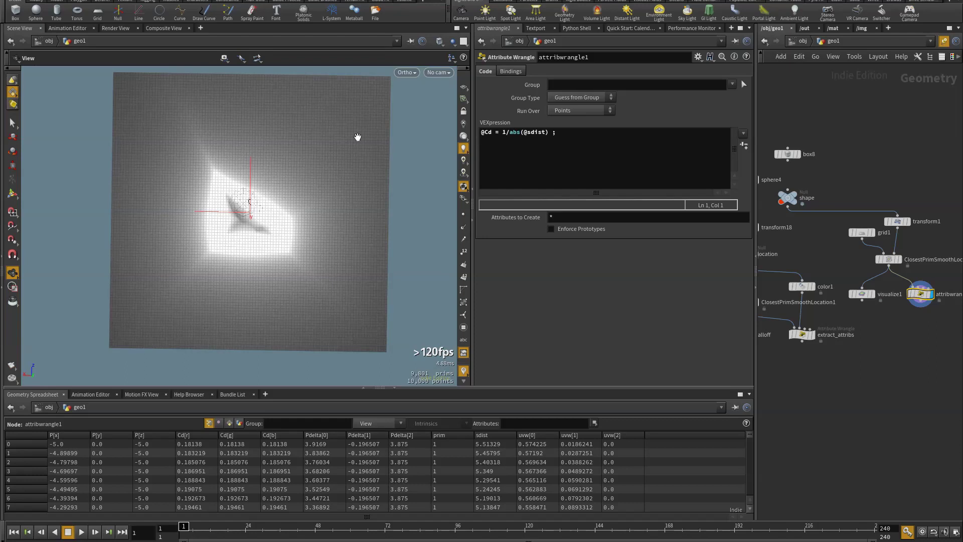
Step: Display visualize1 in wireframe and examine the delta vectors running from the grid points to the shape
{"action": "mouse_move", "coordinate": [867, 295]}
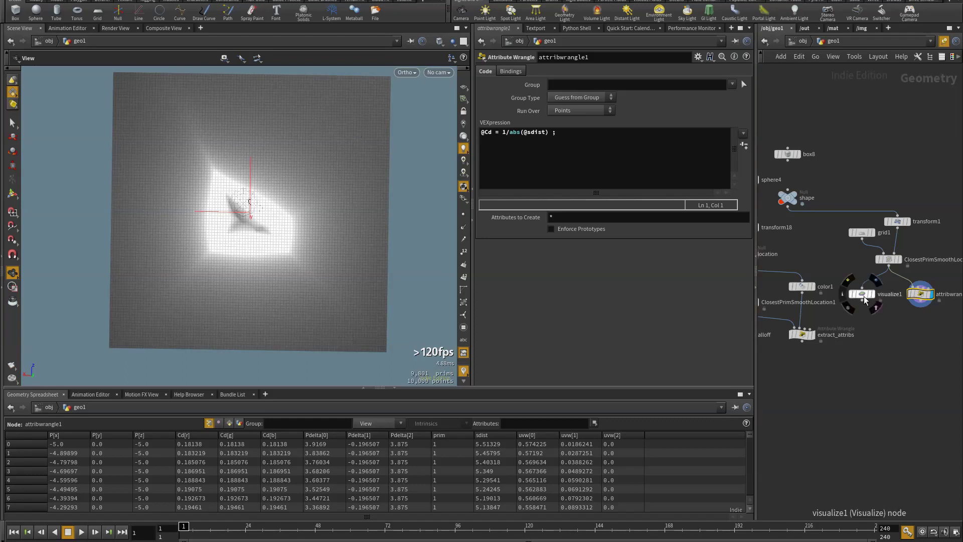
{"action": "left_click_drag", "start_coordinate": [866, 299], "coordinate": [864, 297]}
{"action": "left_click", "coordinate": [888, 259]}
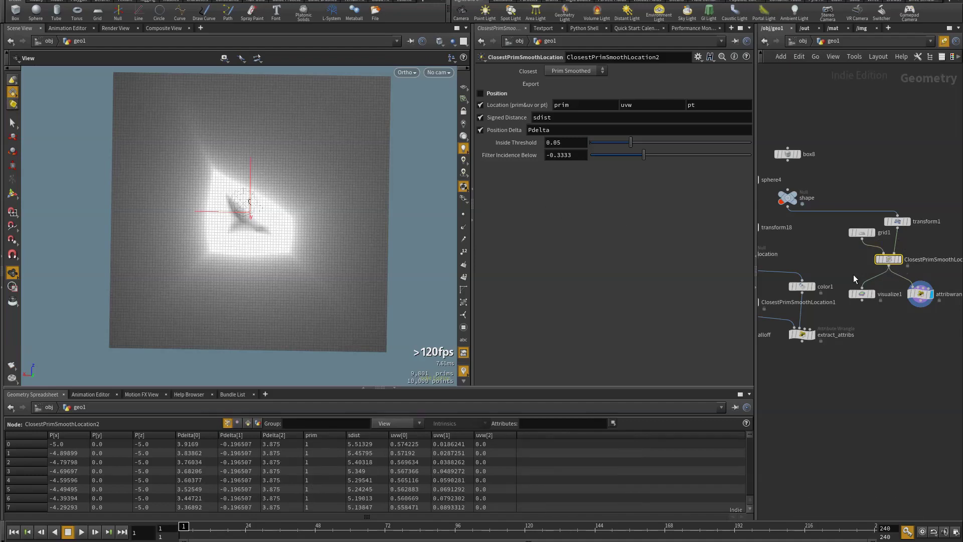
{"action": "left_click", "coordinate": [877, 285]}
{"action": "left_click", "coordinate": [866, 297]}
{"action": "key", "text": "w"}
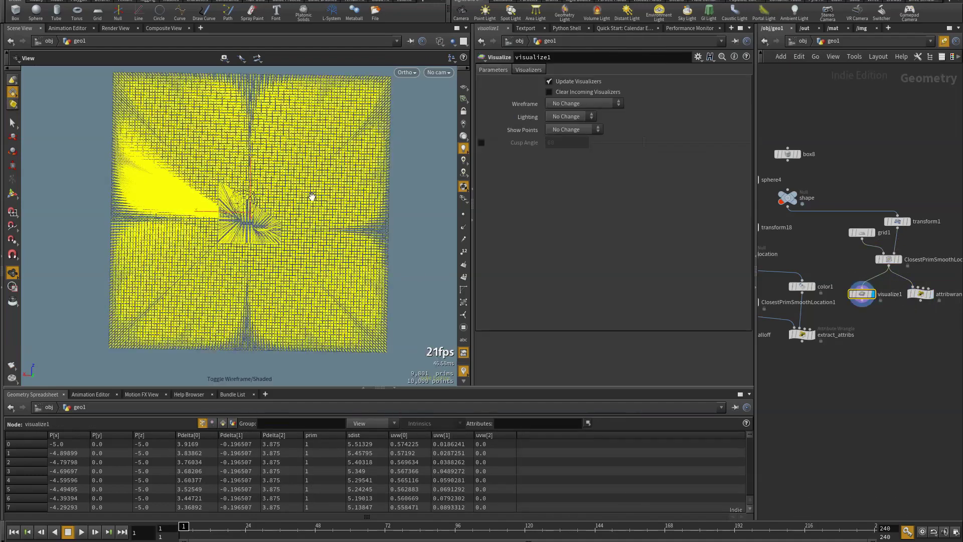
{"action": "scroll", "coordinate": [273, 228], "scroll_direction": "up", "scroll_amount": 4}
{"action": "scroll", "coordinate": [276, 231], "scroll_direction": "up", "scroll_amount": 4}
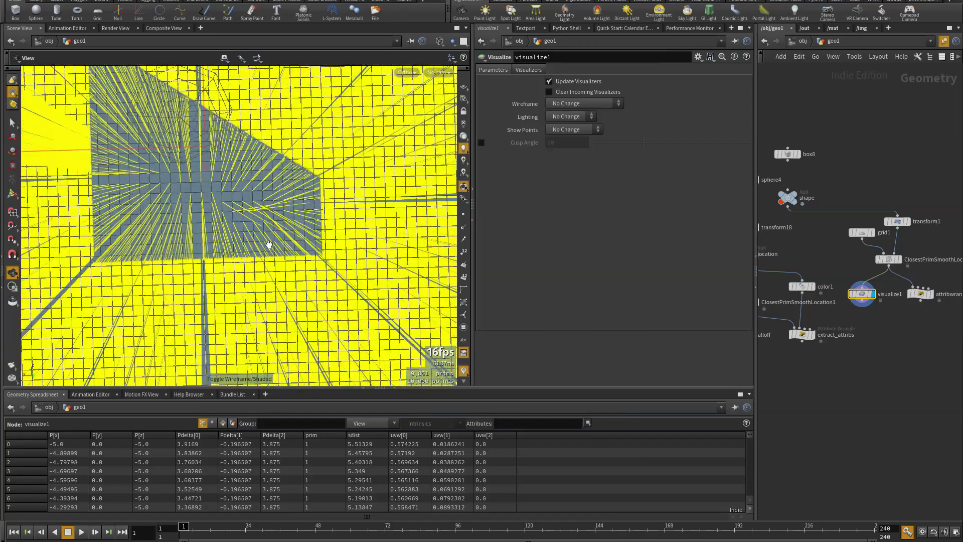
{"action": "scroll", "coordinate": [269, 241], "scroll_direction": "down", "scroll_amount": 5}
{"action": "middle_click_drag", "start_coordinate": [192, 127], "coordinate": [232, 219]}
{"action": "scroll", "coordinate": [257, 219], "scroll_direction": "up", "scroll_amount": 8}
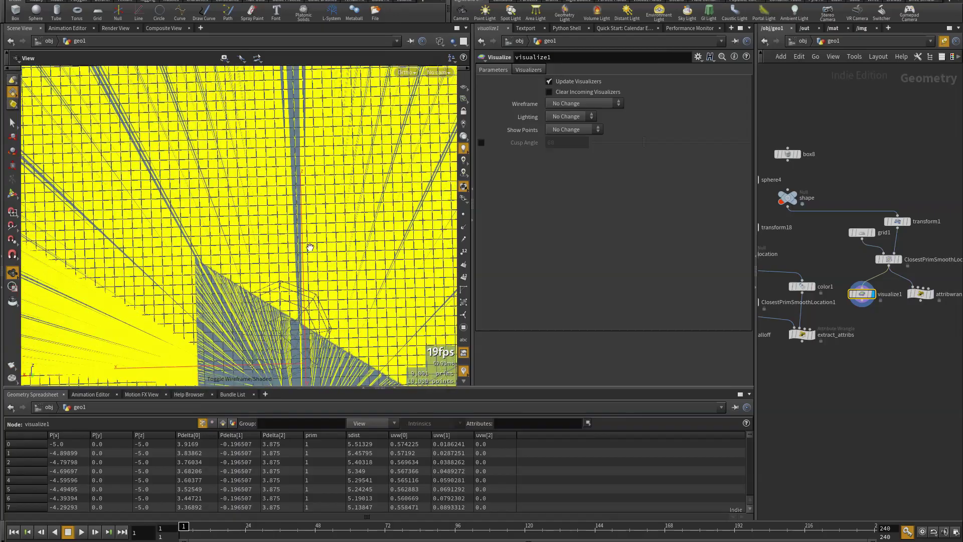
{"action": "scroll", "coordinate": [320, 265], "scroll_direction": "down", "scroll_amount": 8}
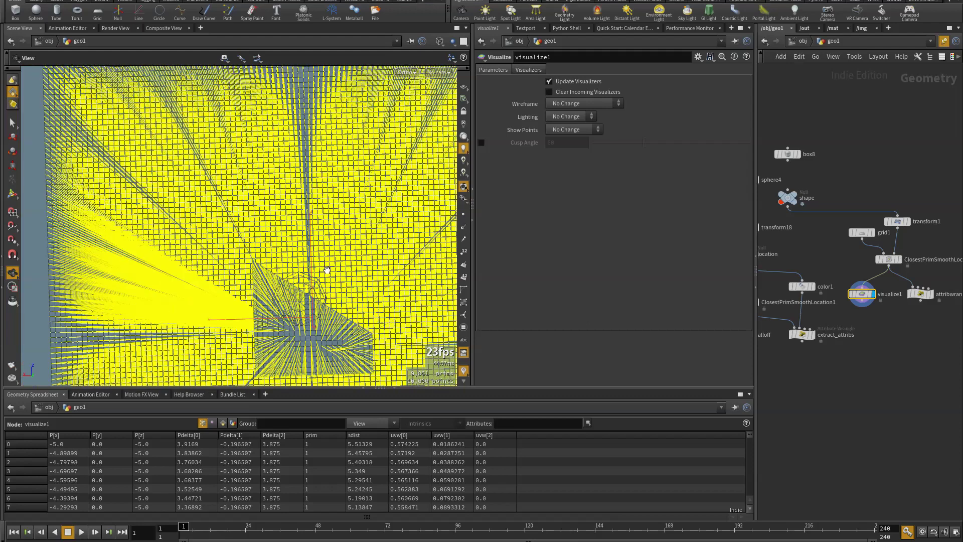
{"action": "scroll", "coordinate": [327, 249], "scroll_direction": "down", "scroll_amount": 2}
Step: Compare the delta vectors with ClosestPrimSmoothLocation2 set to Prim and to Point, and restore Prim Smoothed
{"action": "left_click", "coordinate": [888, 260]}
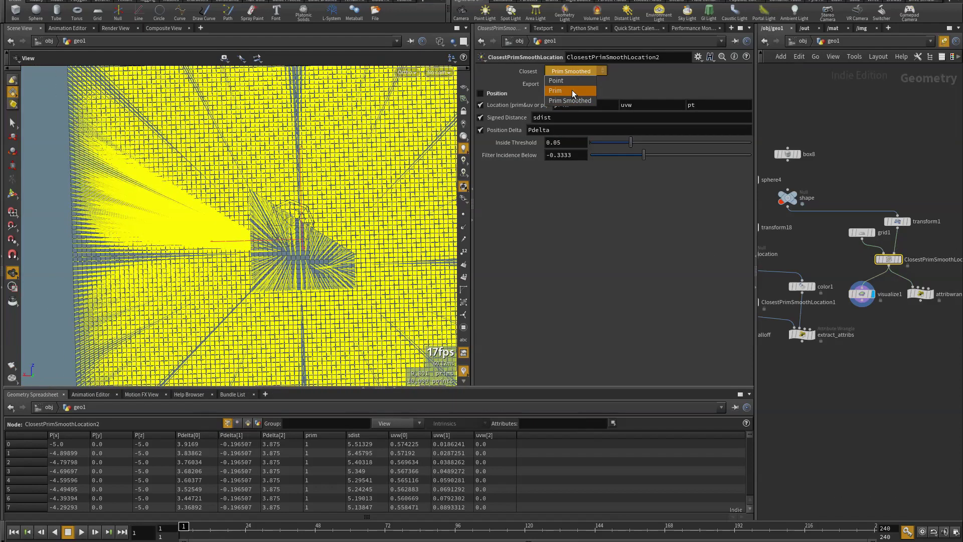
{"action": "left_click", "coordinate": [572, 91]}
{"action": "middle_click_drag", "start_coordinate": [230, 210], "coordinate": [306, 199]}
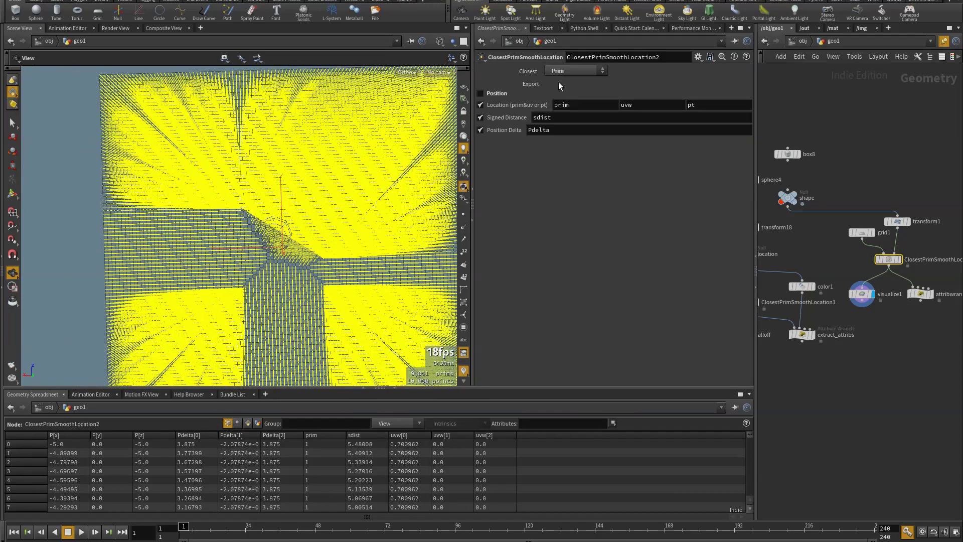
{"action": "left_click", "coordinate": [558, 71]}
{"action": "left_click", "coordinate": [559, 80]}
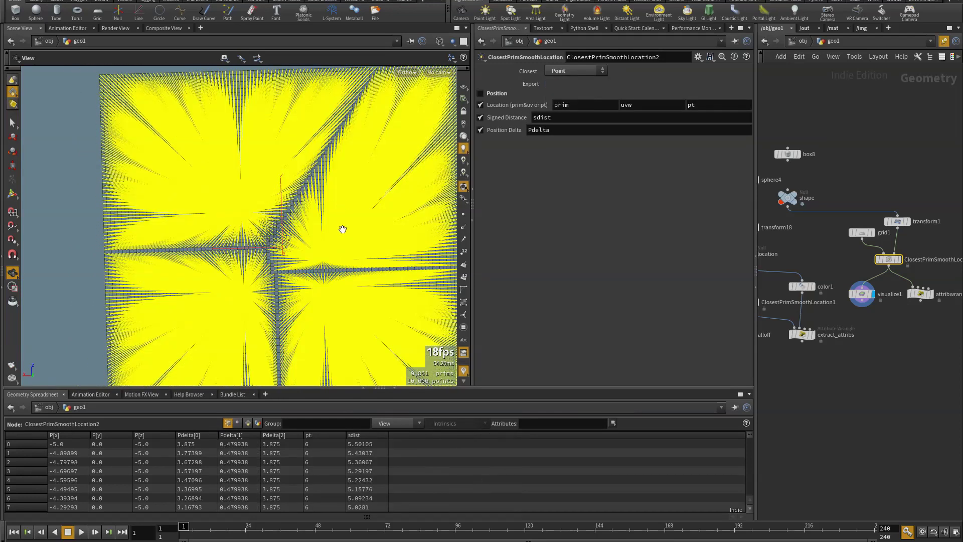
{"action": "scroll", "coordinate": [342, 230], "scroll_direction": "up", "scroll_amount": 2}
{"action": "left_click", "coordinate": [567, 102]}
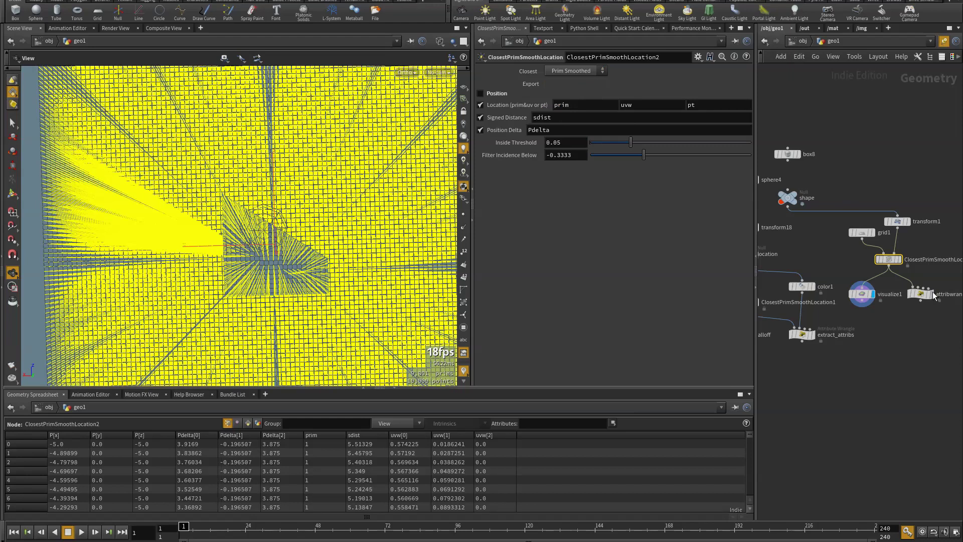
Step: Display and select attribwrangle1 in shaded mode to show the signed distance coloring
{"action": "left_click", "coordinate": [931, 293]}
{"action": "left_click", "coordinate": [919, 293]}
{"action": "key", "text": "w"}
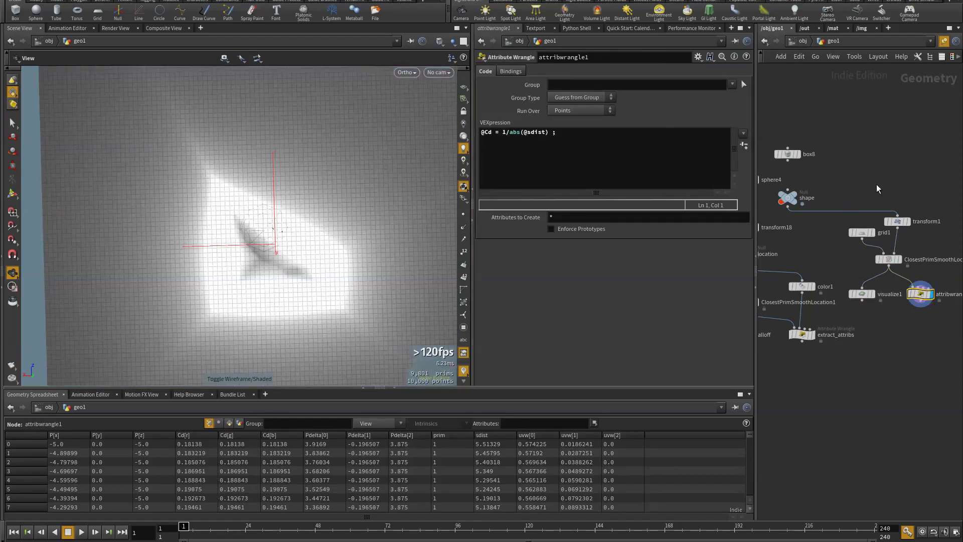
Step: Compare the distance coloring with ClosestPrimSmoothLocation2 set to Point, and return its Closest option to Prim Smoothed
{"action": "left_click", "coordinate": [889, 259]}
{"action": "left_click", "coordinate": [584, 71]}
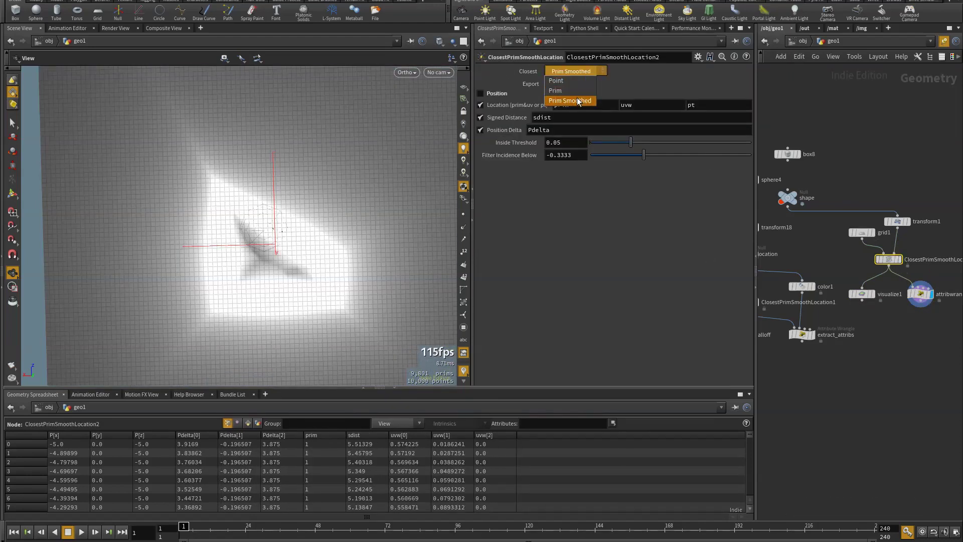
{"action": "left_click", "coordinate": [577, 101]}
{"action": "left_click", "coordinate": [575, 71]}
{"action": "left_click", "coordinate": [575, 80]}
{"action": "left_click", "coordinate": [577, 71]}
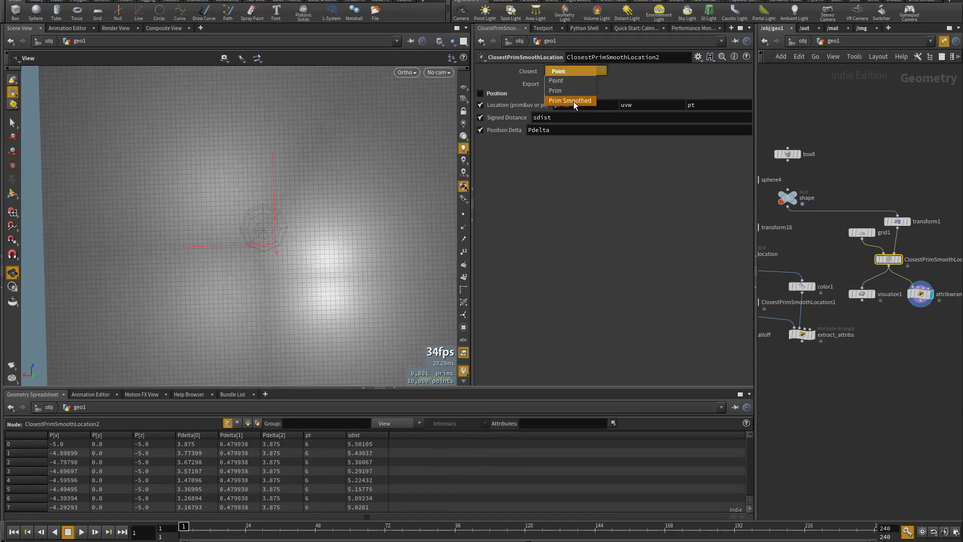
{"action": "left_click", "coordinate": [574, 102]}
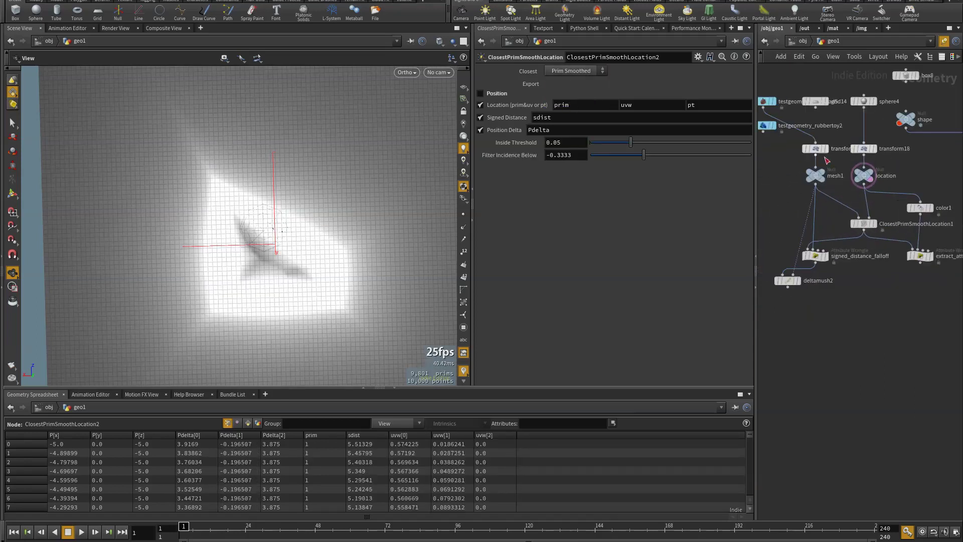
Step: Try different Filter Incidence Below values on ClosestPrimSmoothLocation1 and set it to -0.129, leaving Inside Threshold at 0.05
{"action": "left_click", "coordinate": [870, 227]}
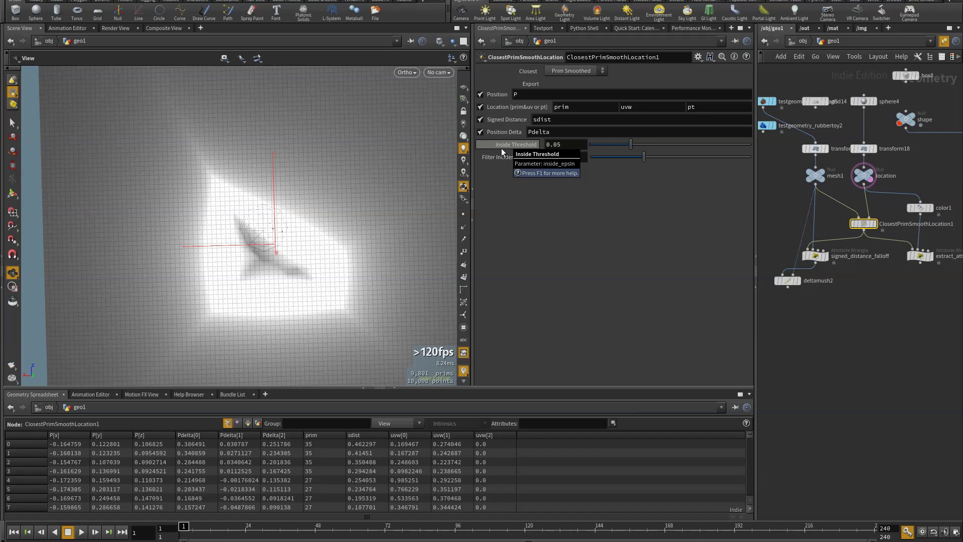
{"action": "left_click", "coordinate": [564, 145]}
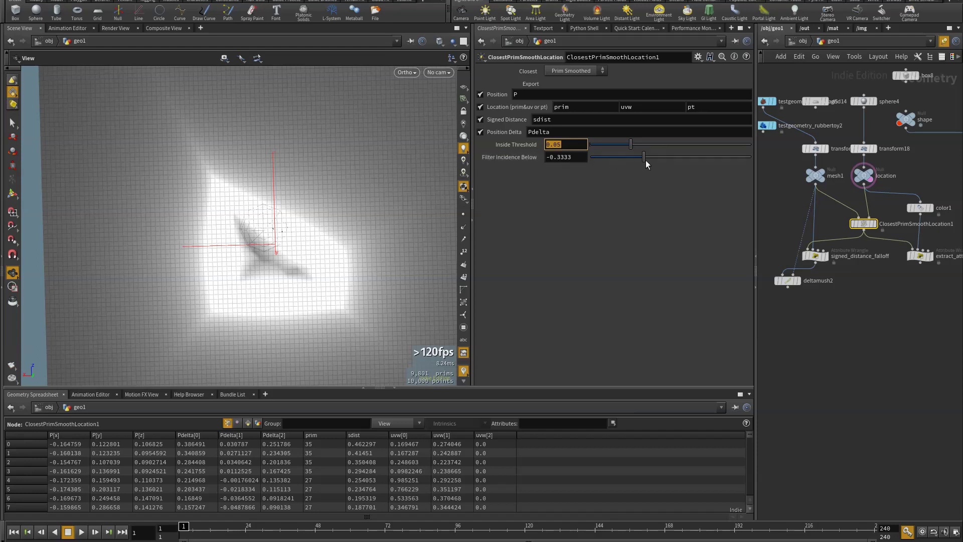
{"action": "left_click_drag", "start_coordinate": [641, 159], "coordinate": [577, 159]}
{"action": "left_click_drag", "start_coordinate": [589, 157], "coordinate": [660, 158]}
{"action": "left_click_drag", "start_coordinate": [552, 153], "coordinate": [416, 144]}
{"action": "type", "text": "0.129"}
{"action": "key", "text": "Return"}
{"action": "left_click_drag", "start_coordinate": [670, 157], "coordinate": [650, 157]}
{"action": "key", "text": "ctrl+z"}
Step: Display ClosestPrimSmoothLocation1 to inspect the pig head projected on the sphere, and switch the display to deltamush2
{"action": "right_click_drag", "start_coordinate": [281, 210], "coordinate": [300, 225]}
{"action": "left_click_drag", "start_coordinate": [300, 226], "coordinate": [322, 217]}
{"action": "left_click", "coordinate": [873, 224]}
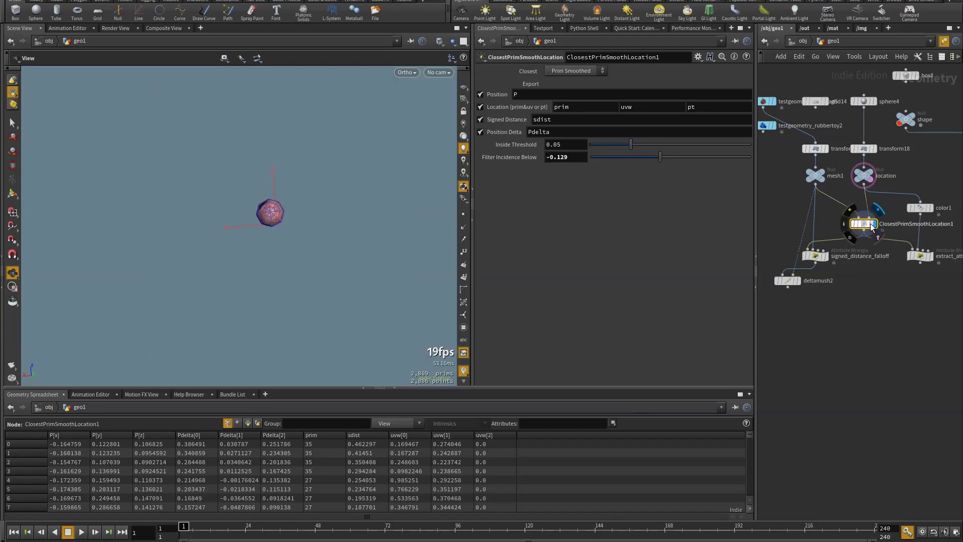
{"action": "key", "text": "g"}
{"action": "left_click_drag", "start_coordinate": [243, 228], "coordinate": [296, 251]}
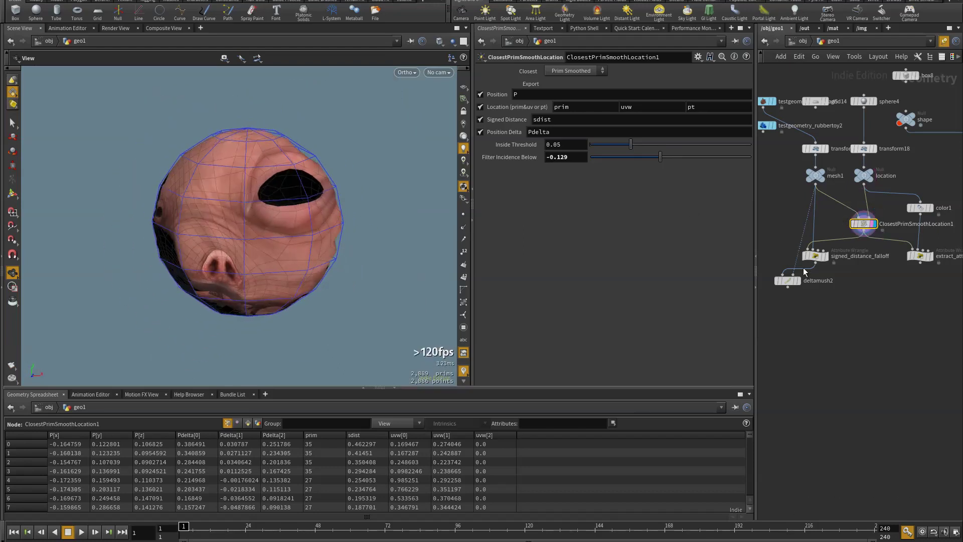
{"action": "left_click", "coordinate": [801, 280]}
{"action": "left_click_drag", "start_coordinate": [424, 253], "coordinate": [275, 197]}
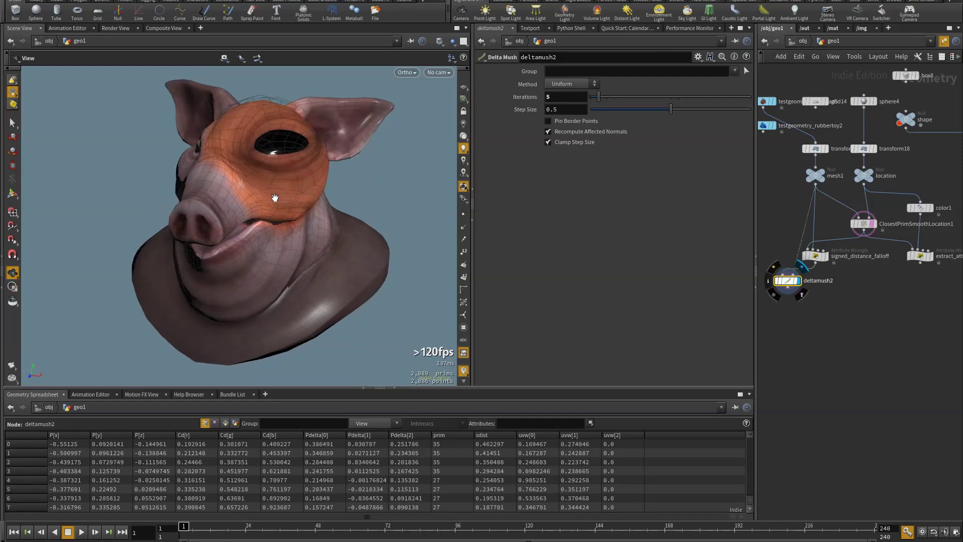